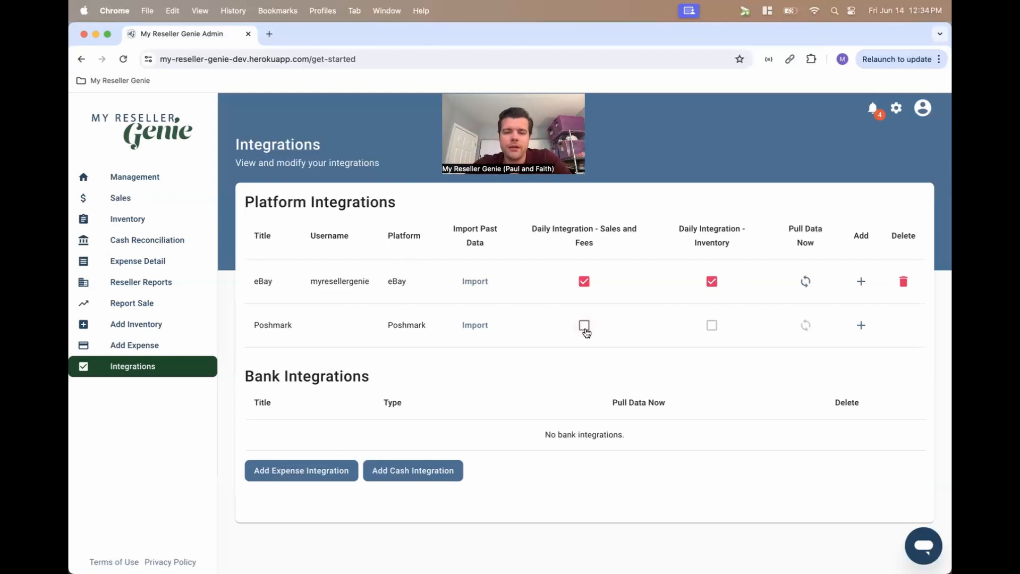
Start the Poshmark sales and fees integration and install the required My Reseller Genie Web Extension from the Chrome Web Store.
left_click(584, 326)
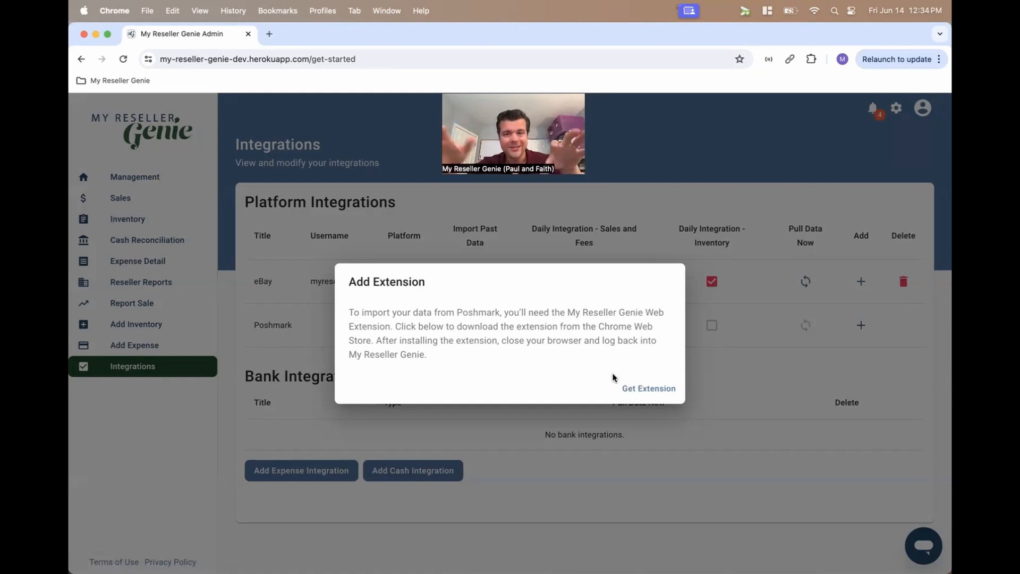
left_click(637, 390)
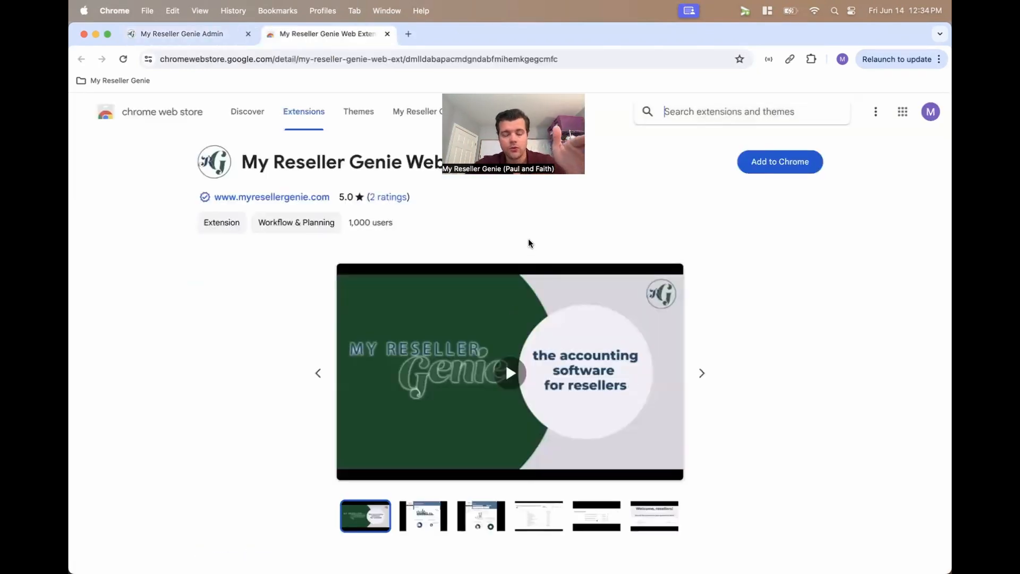
scroll(529, 244, "down", 1)
scroll(528, 243, "up", 1)
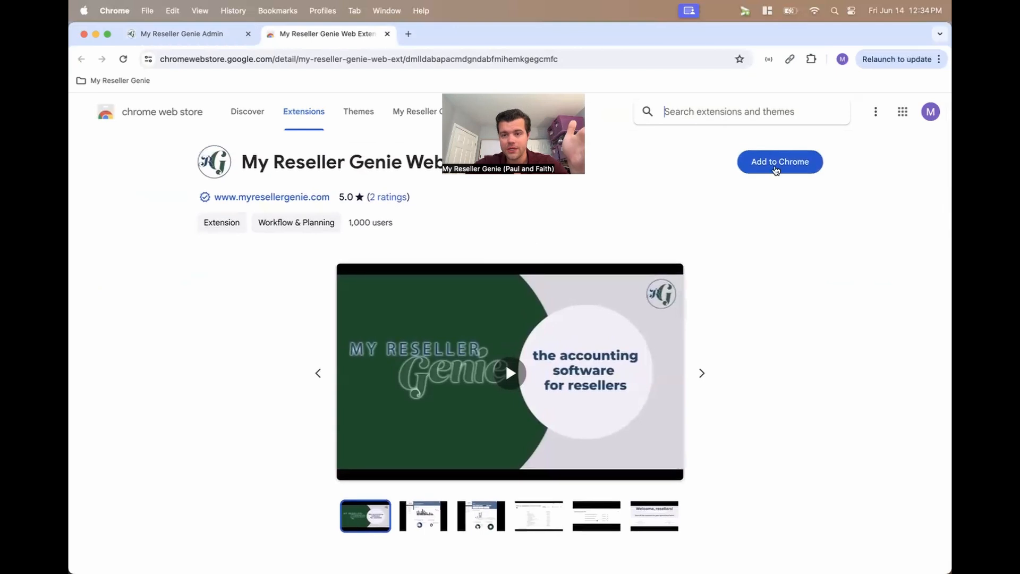
left_click(767, 162)
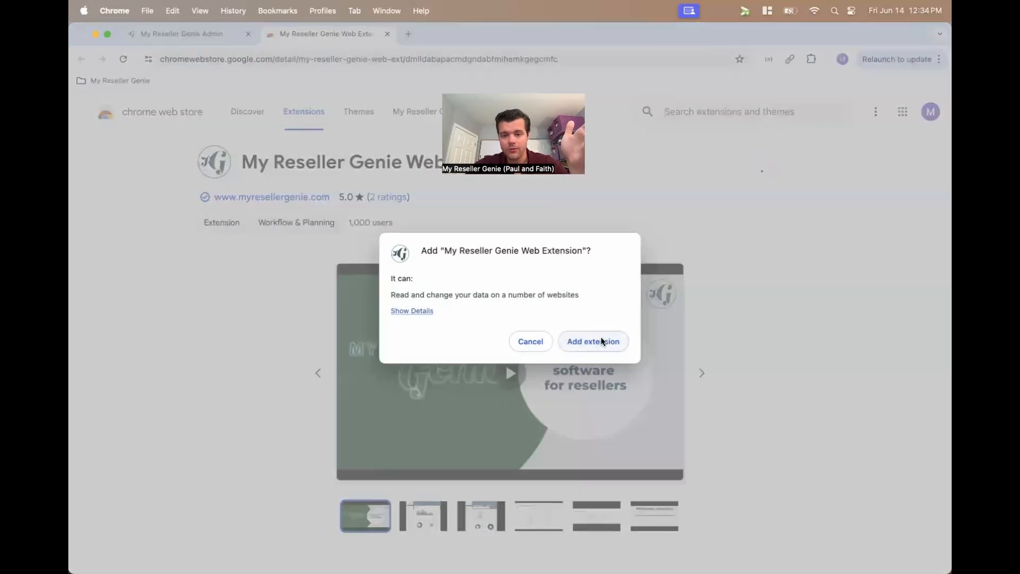
left_click(599, 339)
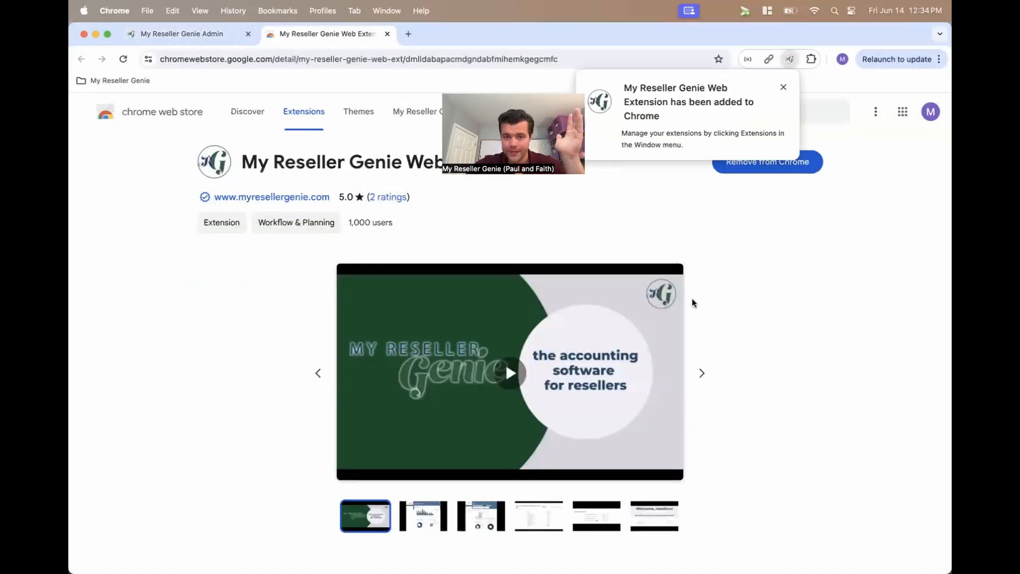
left_click(387, 34)
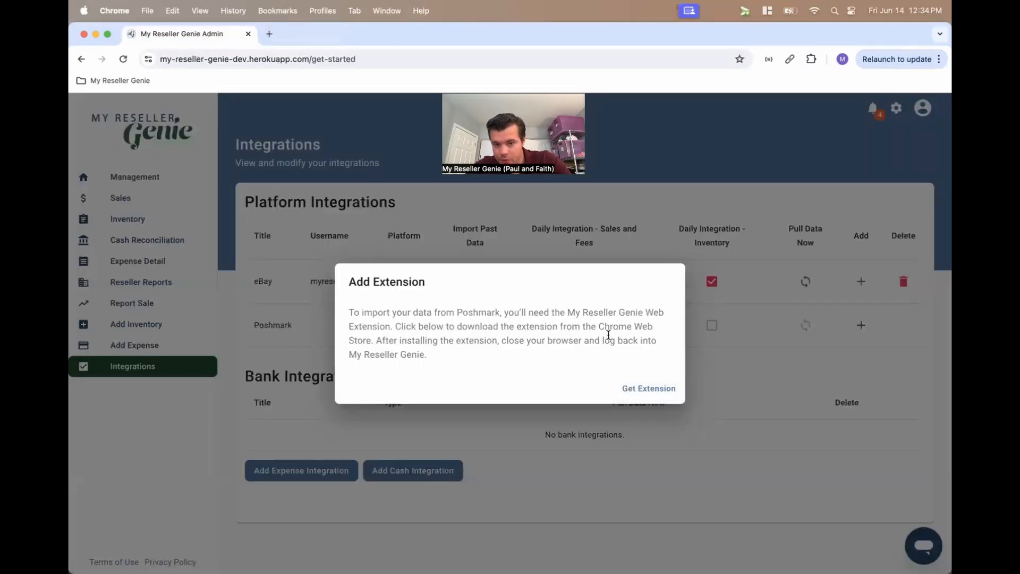
Reload the Integrations page and add the Poshmark account with daily sales and fees integration.
left_click(402, 158)
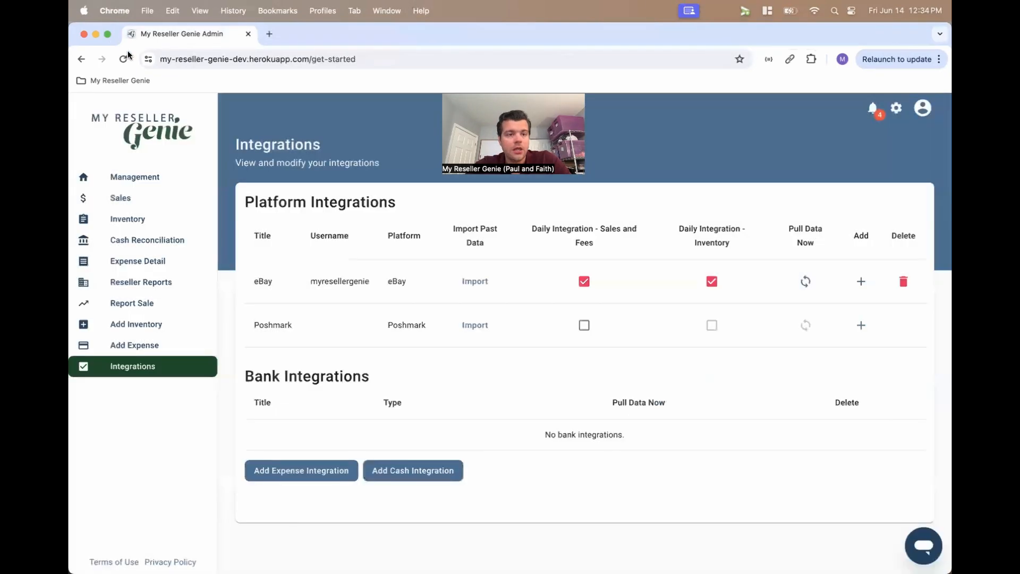
left_click(123, 60)
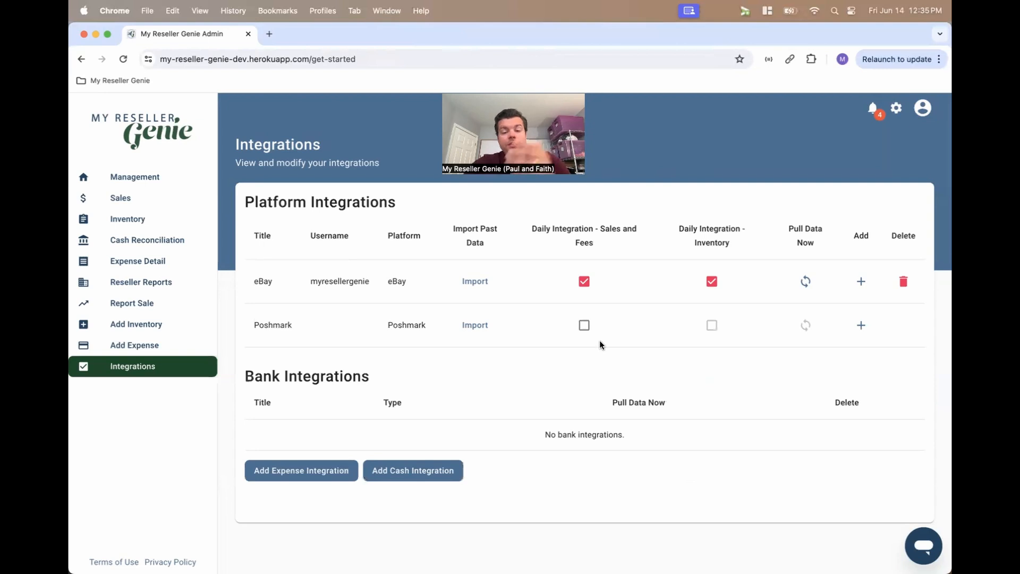
left_click(584, 325)
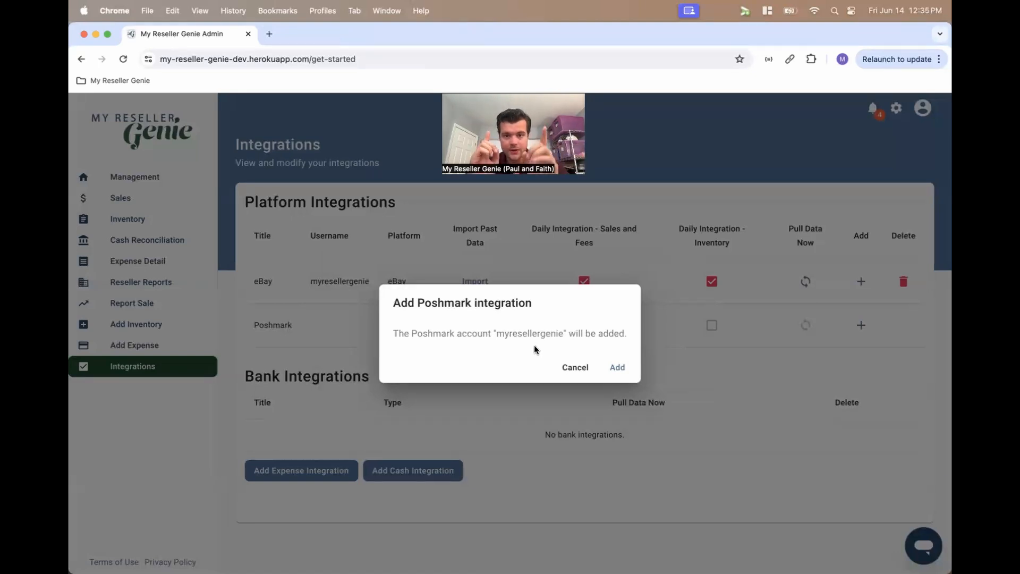
left_click(616, 367)
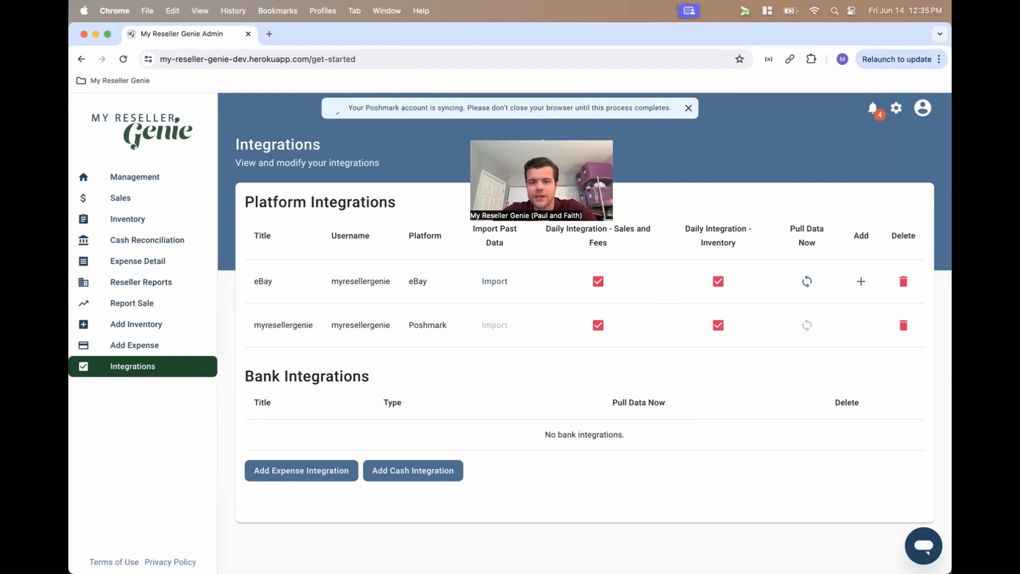
left_click_drag(543, 140, 525, 114)
scroll(678, 363, "down", 1)
scroll(678, 366, "up", 1)
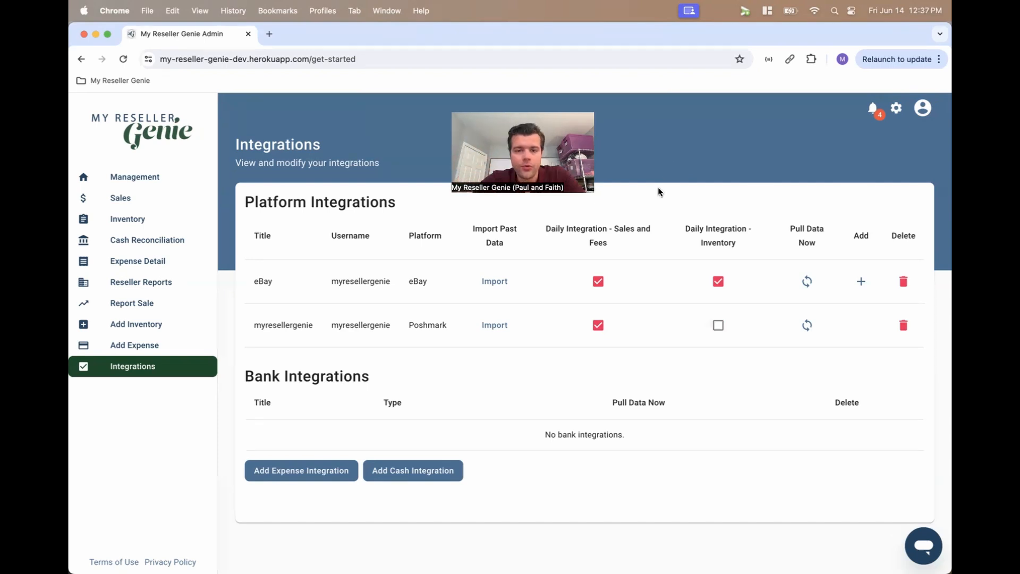
View the notifications for new sales, pending inventory, expenses and returns, and close the list.
left_click(871, 111)
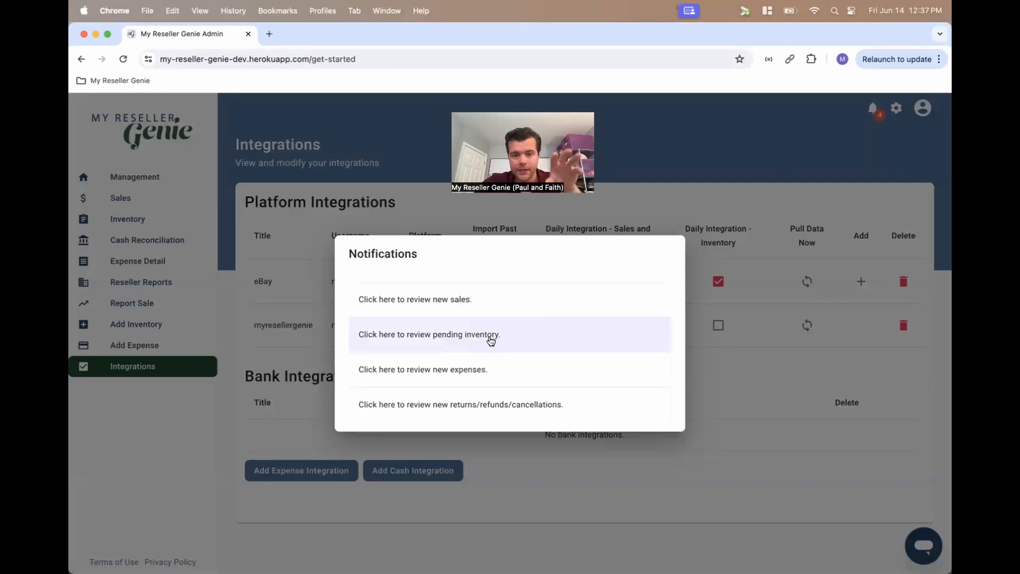
left_click(701, 182)
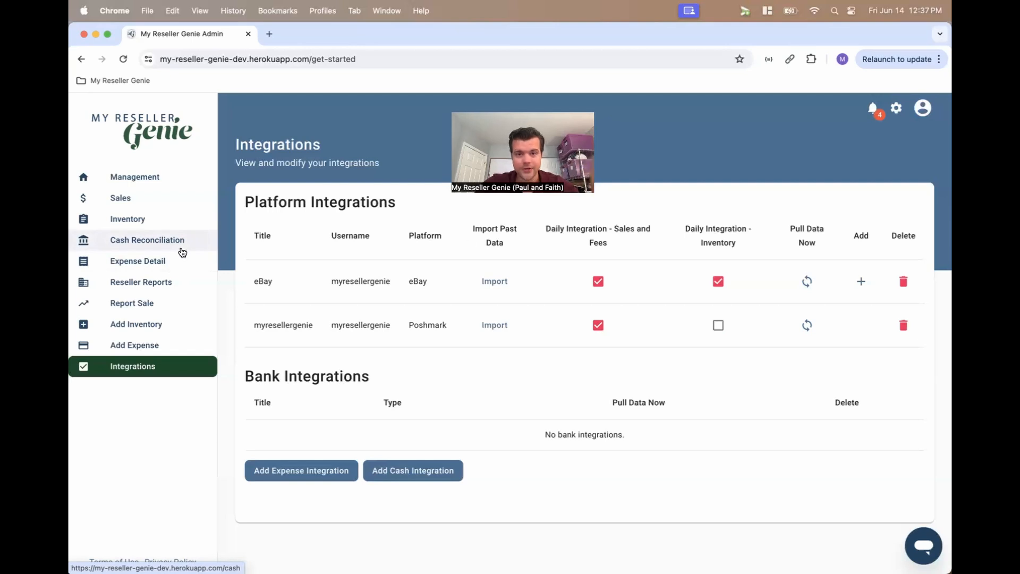
Set the inventory accounting method to Cash Inventory Method in the profile settings.
left_click(897, 108)
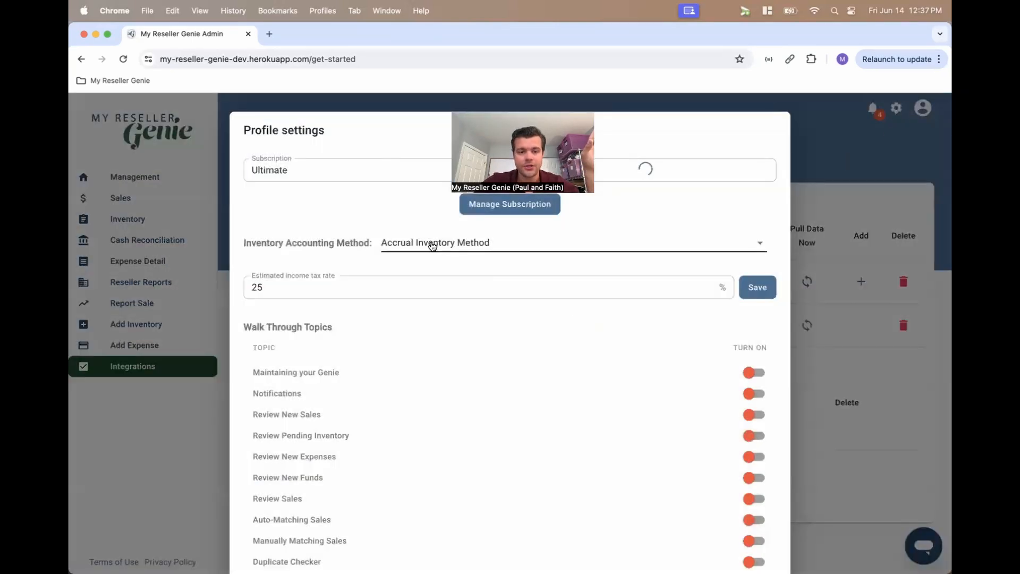
left_click(432, 243)
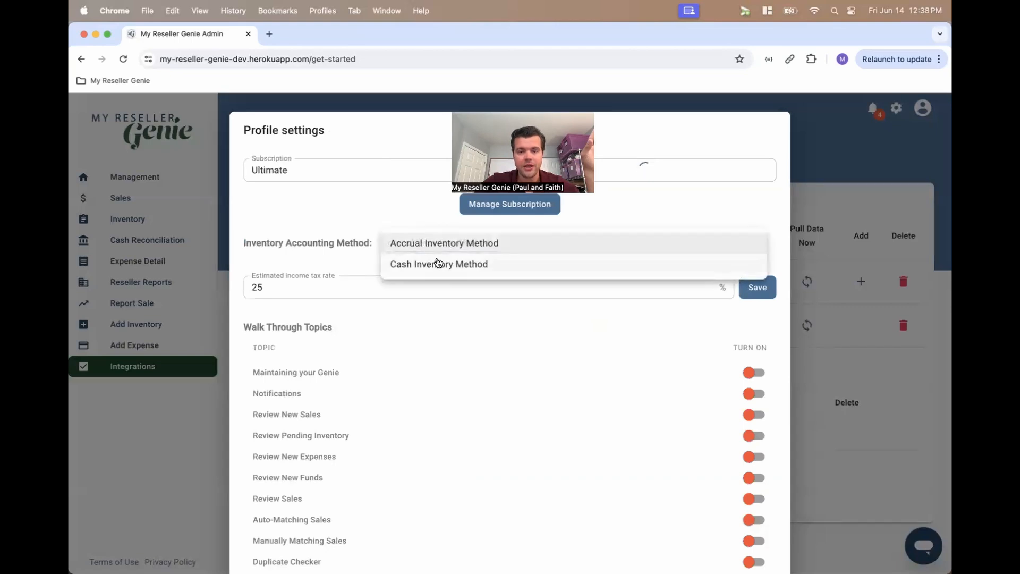
left_click(434, 268)
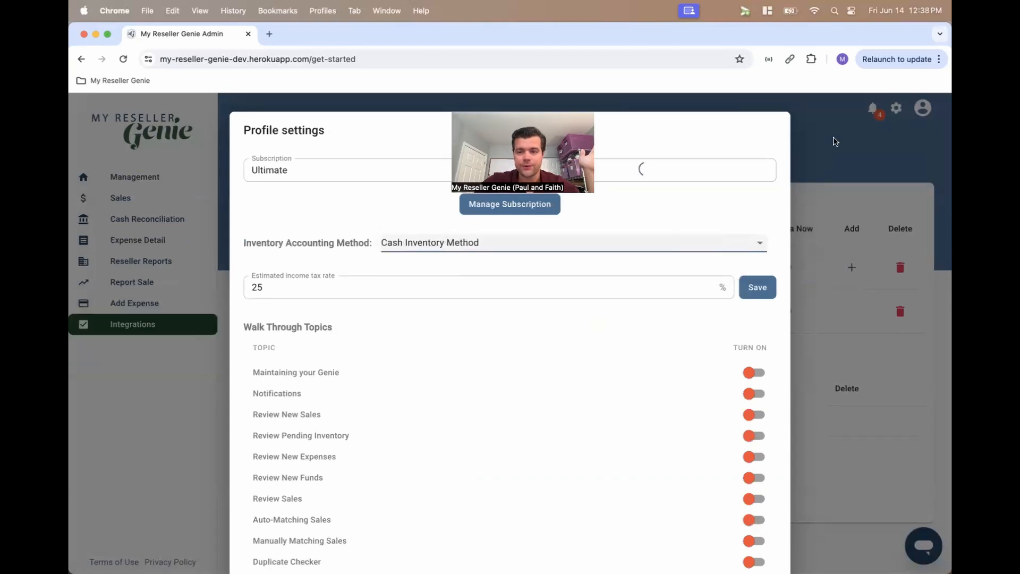
left_click(833, 142)
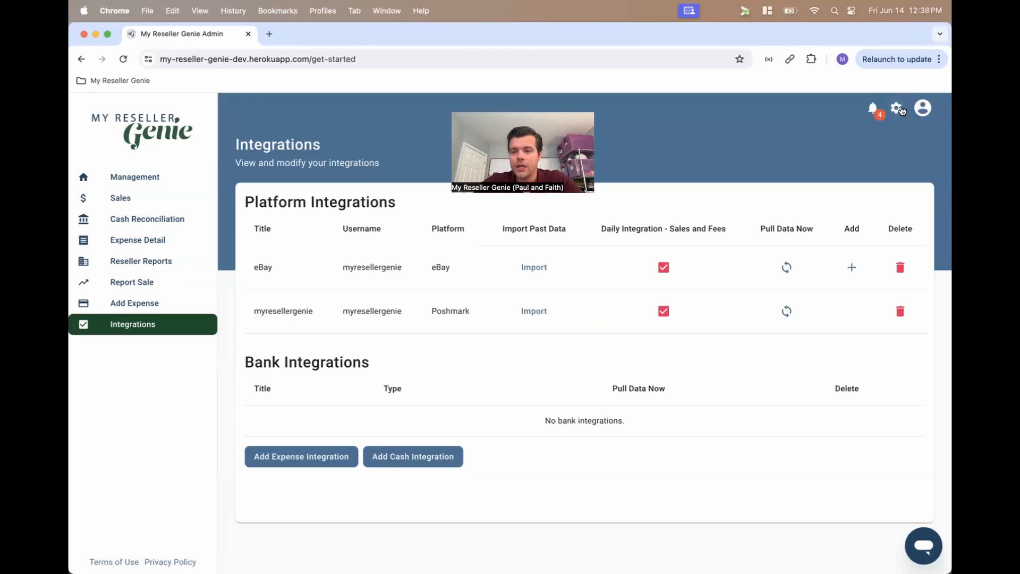
Set the inventory accounting method back to Accrual Inventory Method in the profile settings.
left_click(899, 108)
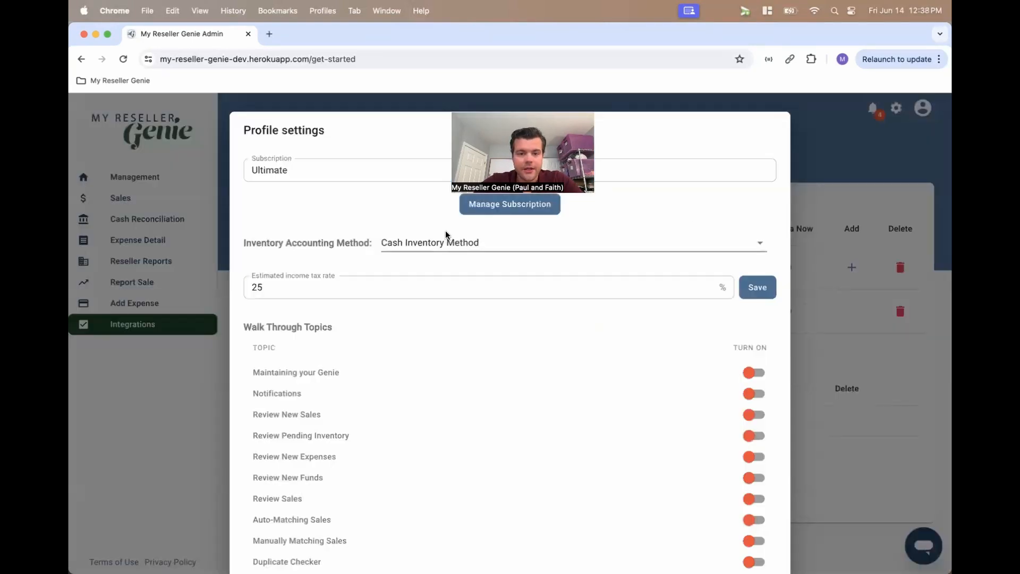
left_click(450, 242)
left_click(423, 219)
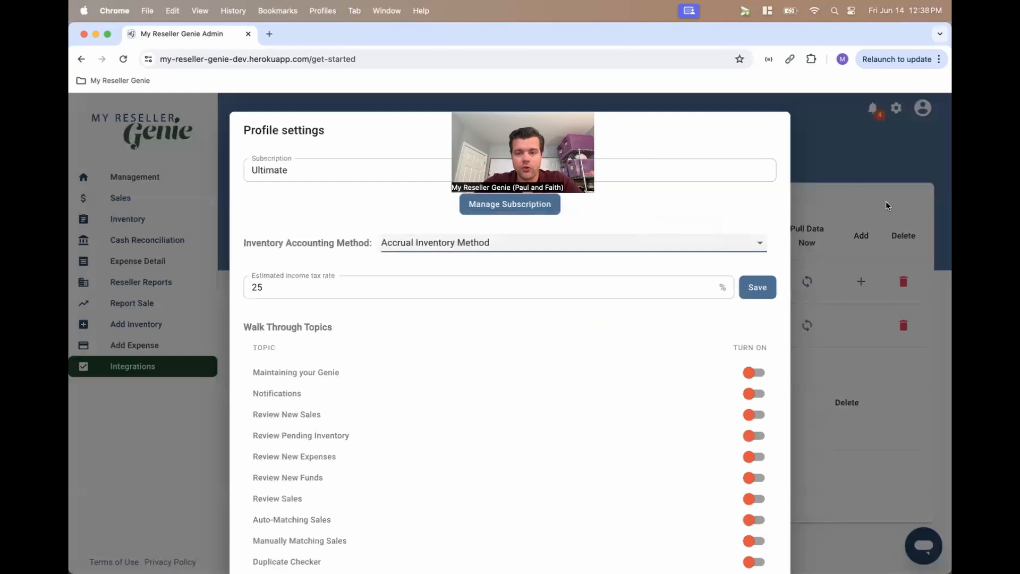
left_click(844, 155)
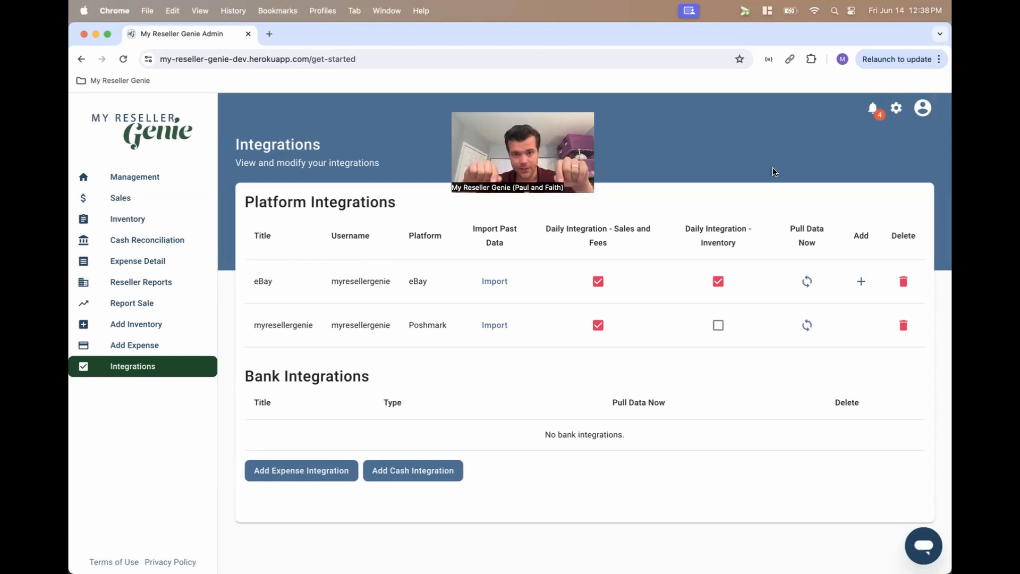
In the pending inventory review, remove the Beautyrest air mattress title match from the import and add the Hilfiger hat lot SKU match.
left_click(873, 108)
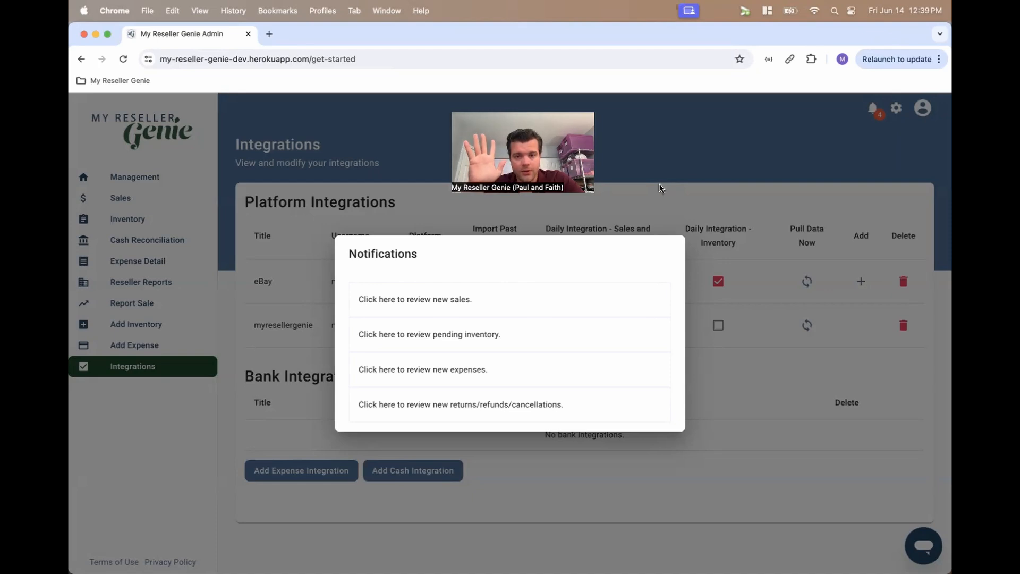
left_click(452, 340)
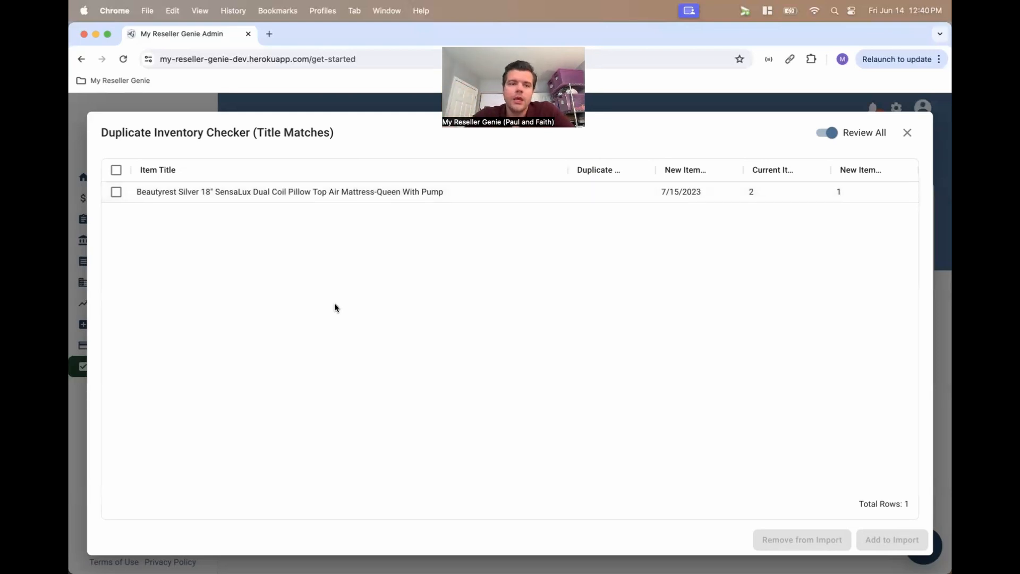
left_click(116, 193)
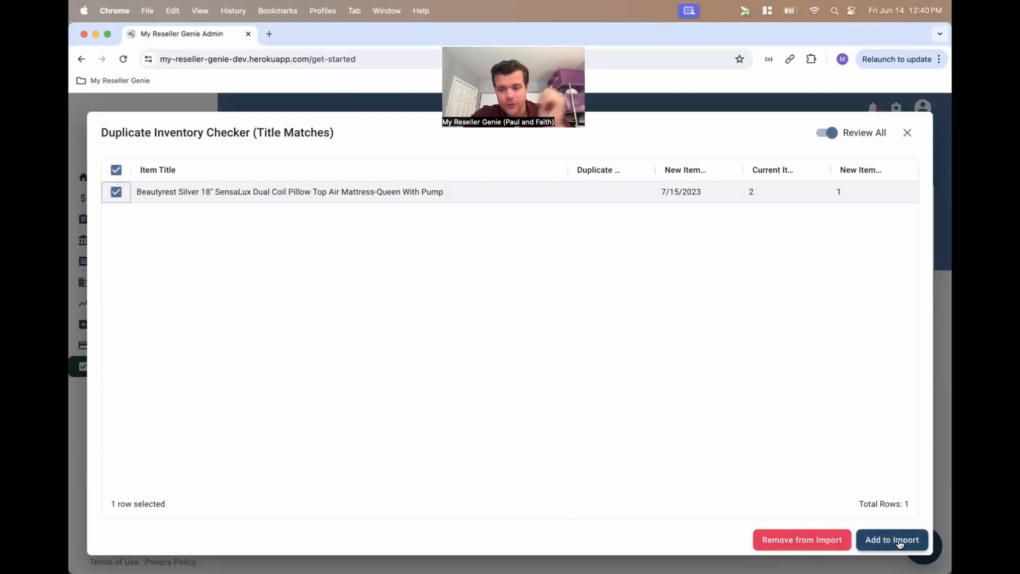
left_click(796, 542)
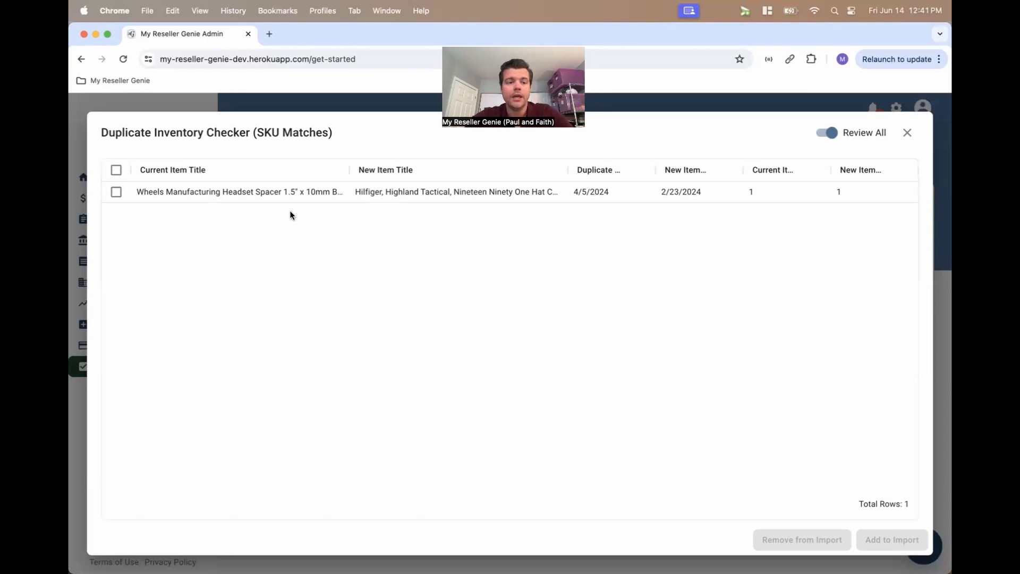
left_click(117, 192)
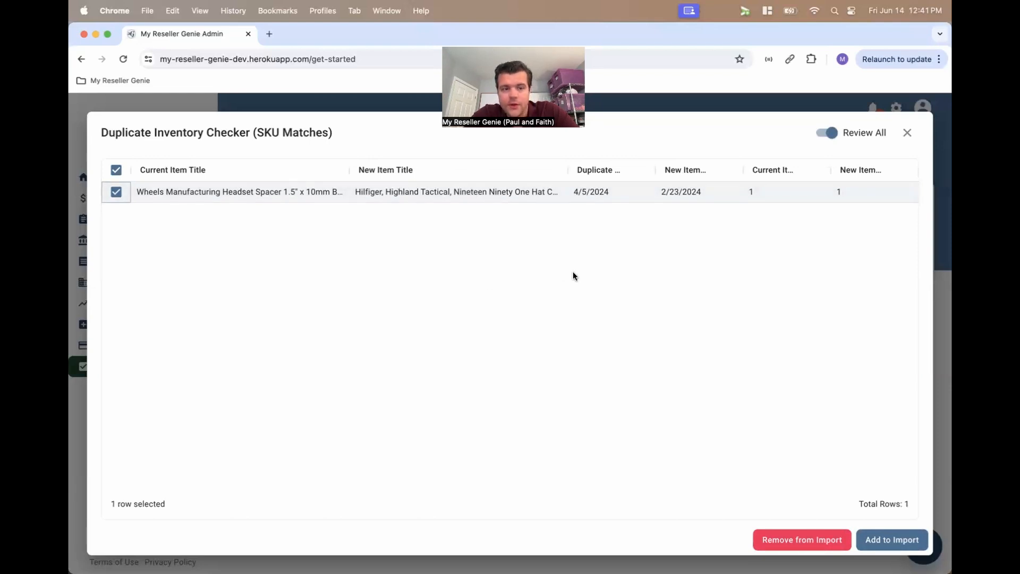
left_click(893, 540)
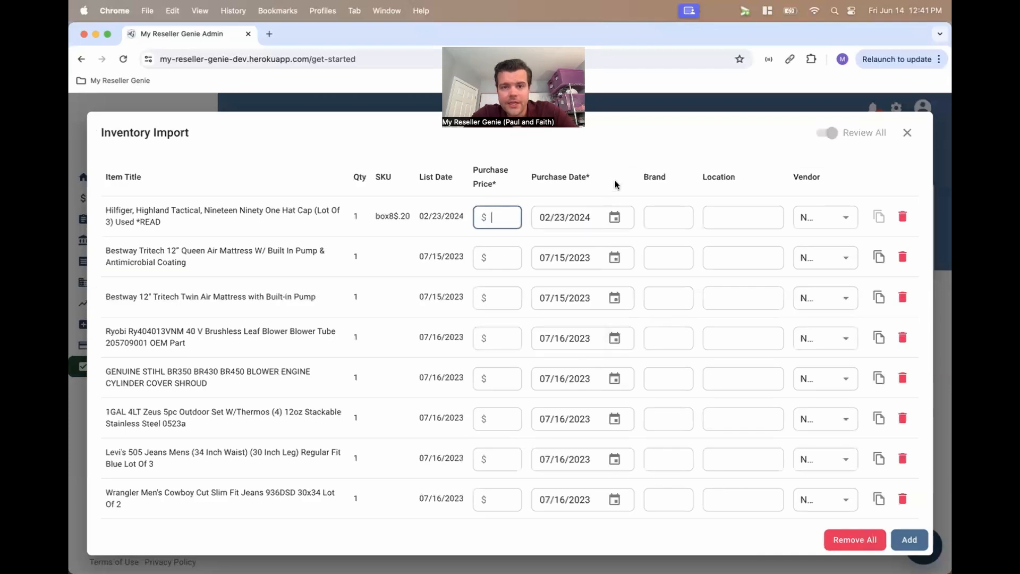
Look through the pending items in the Inventory Import list and their purchase price, date, brand, location and vendor fields.
scroll(695, 159, "down", 1)
scroll(696, 158, "down", 2)
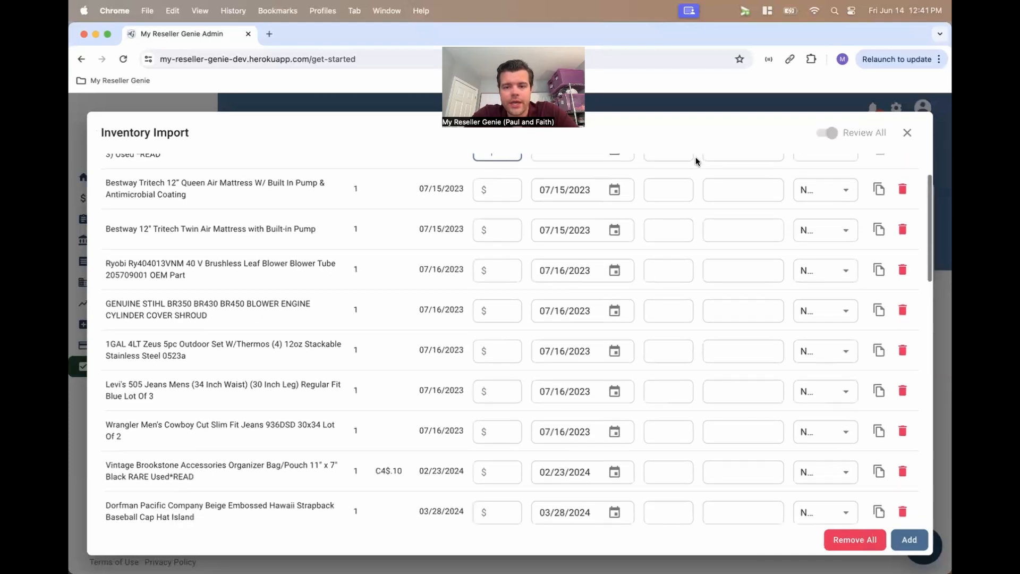
scroll(696, 157, "up", 3)
scroll(678, 269, "down", 8)
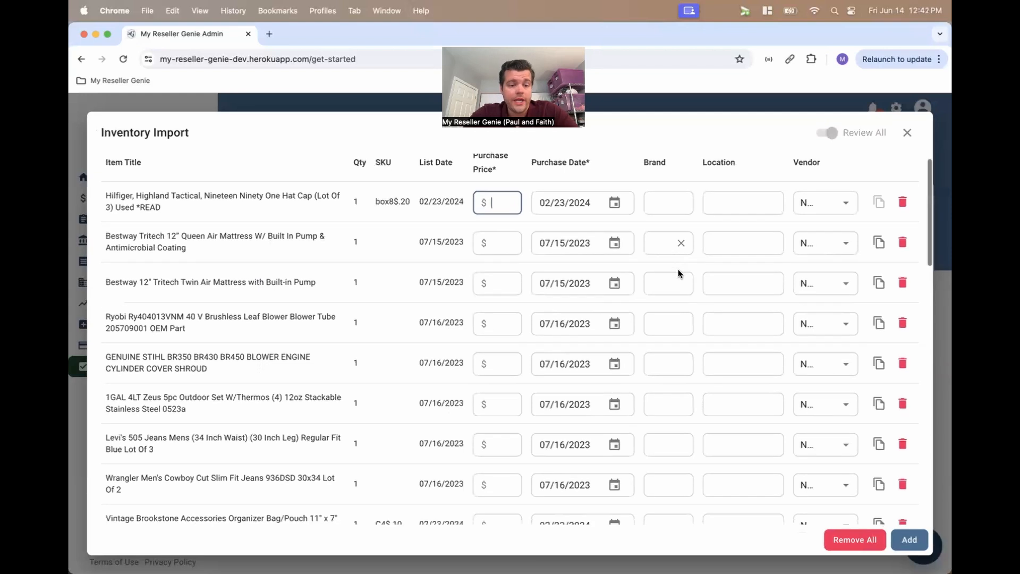
scroll(677, 271, "down", 10)
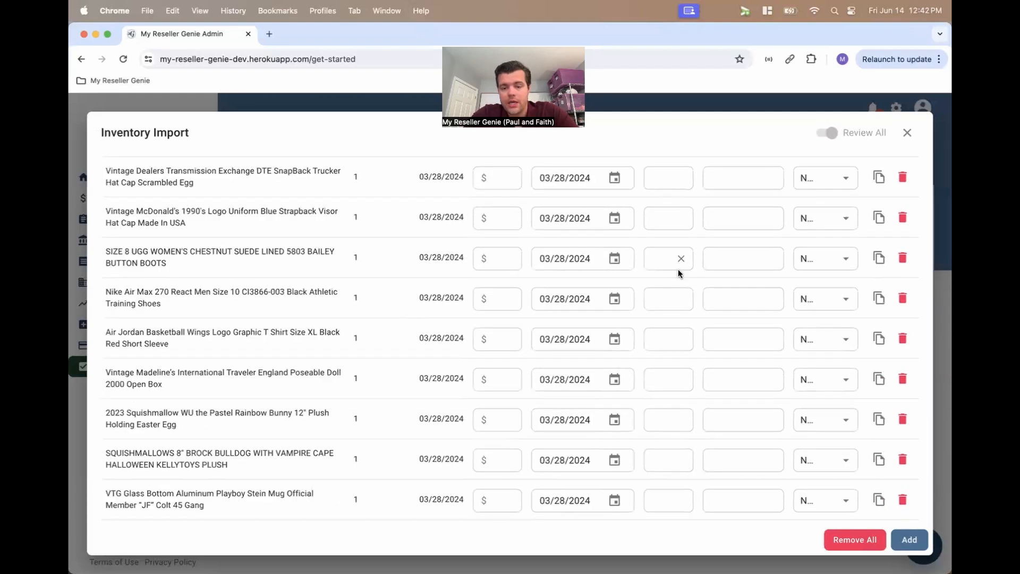
scroll(678, 269, "up", 15)
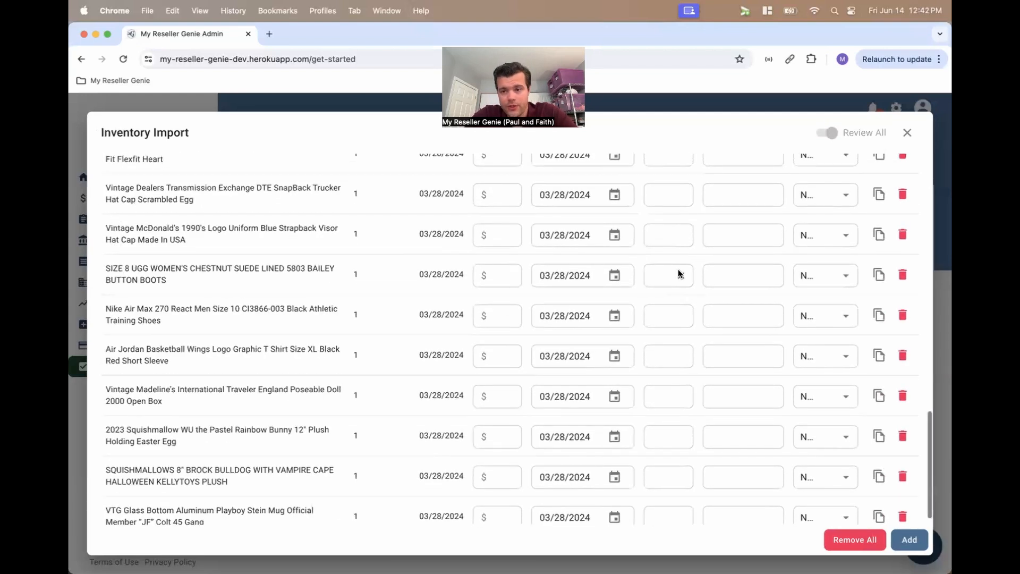
scroll(678, 269, "down", 15)
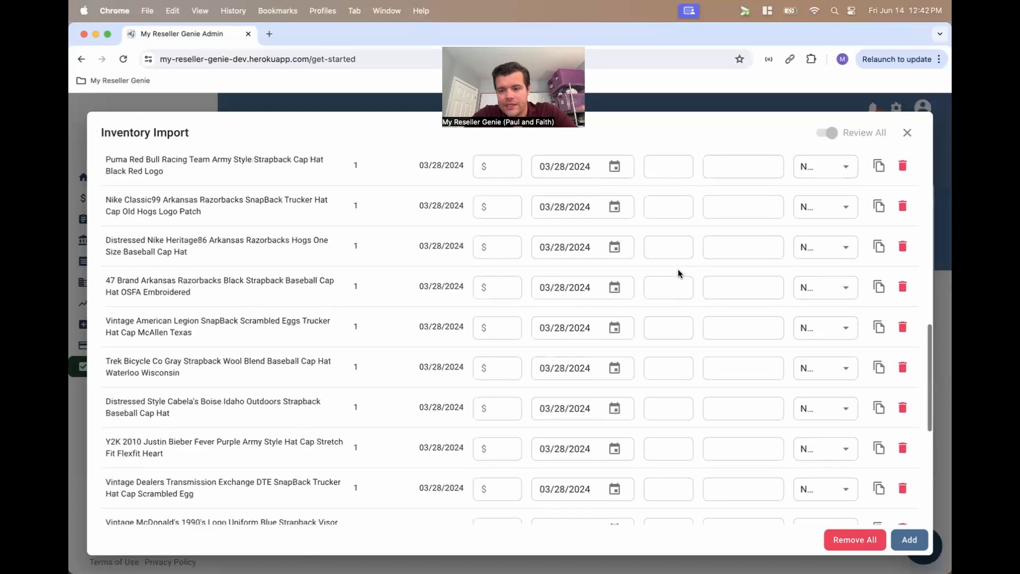
scroll(678, 269, "up", 15)
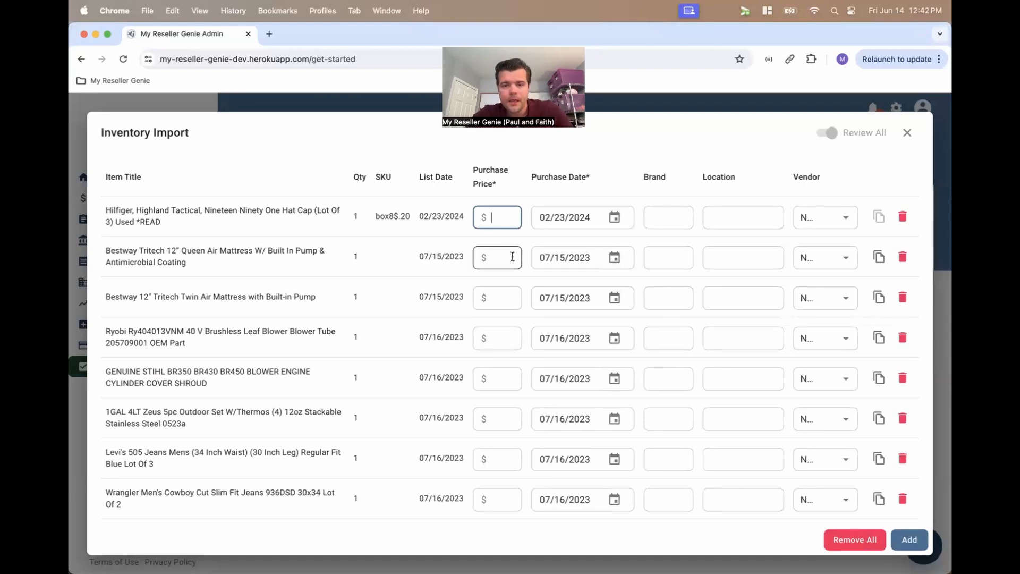
For the Hilfiger, Highland Tactical hat lot, set the purchase price to $1.2 and the location to Aisle 3.
type("1.2")
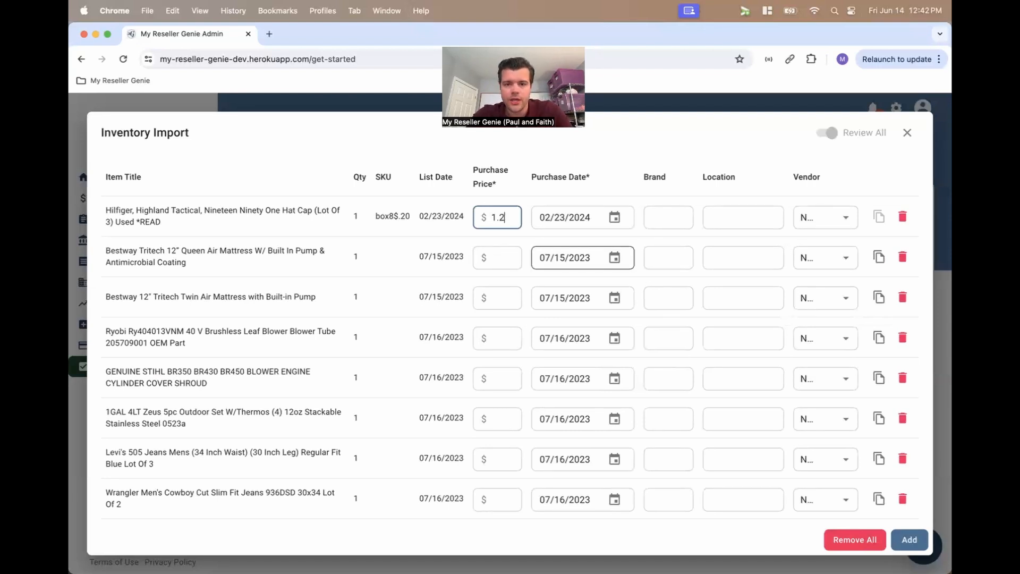
left_click(738, 222)
type("A")
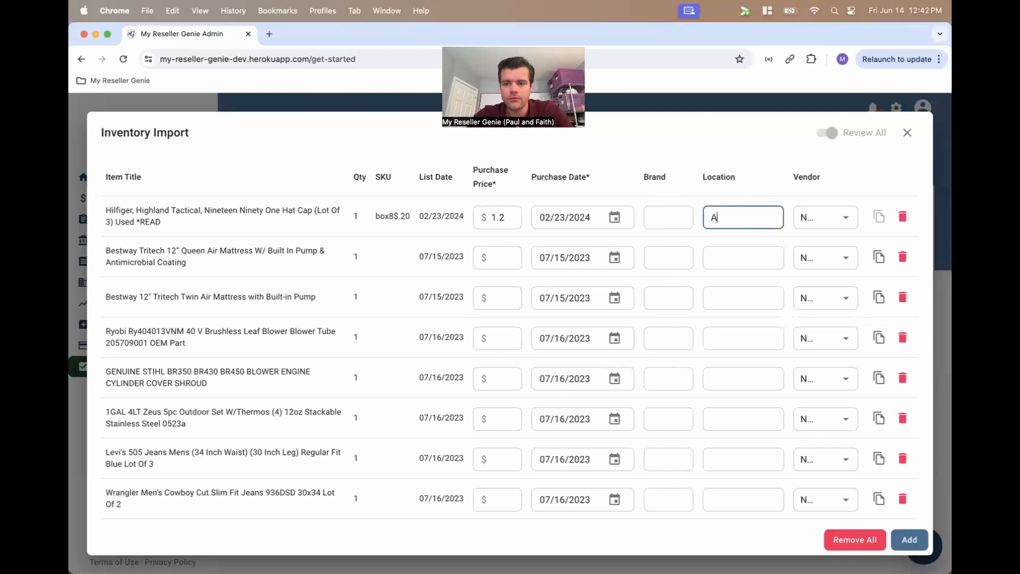
type("isle 3")
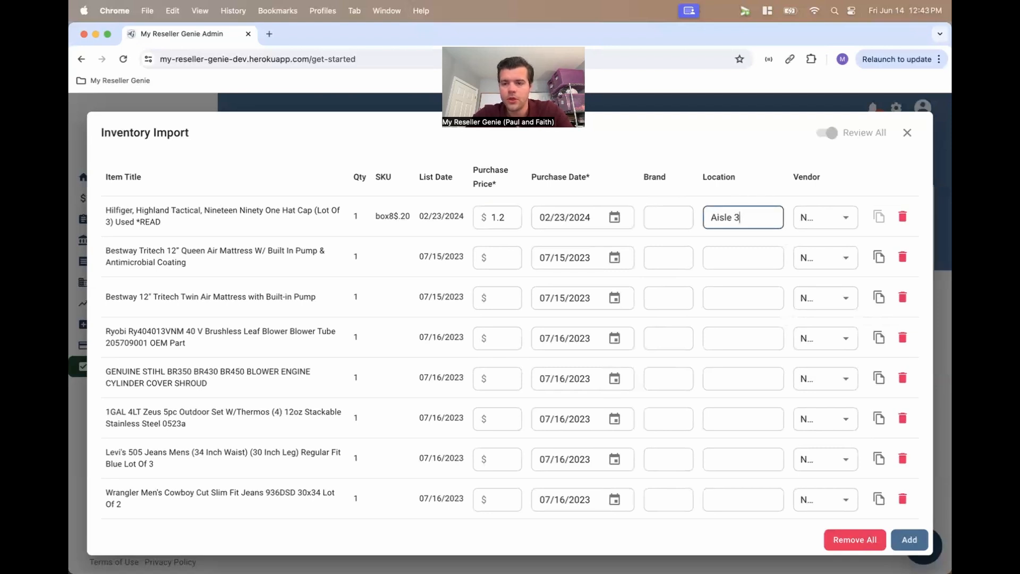
Copy the hat lot's purchase price, purchase date and location to the Bestway Tritech 12" Queen Air Mattress row.
left_click(880, 259)
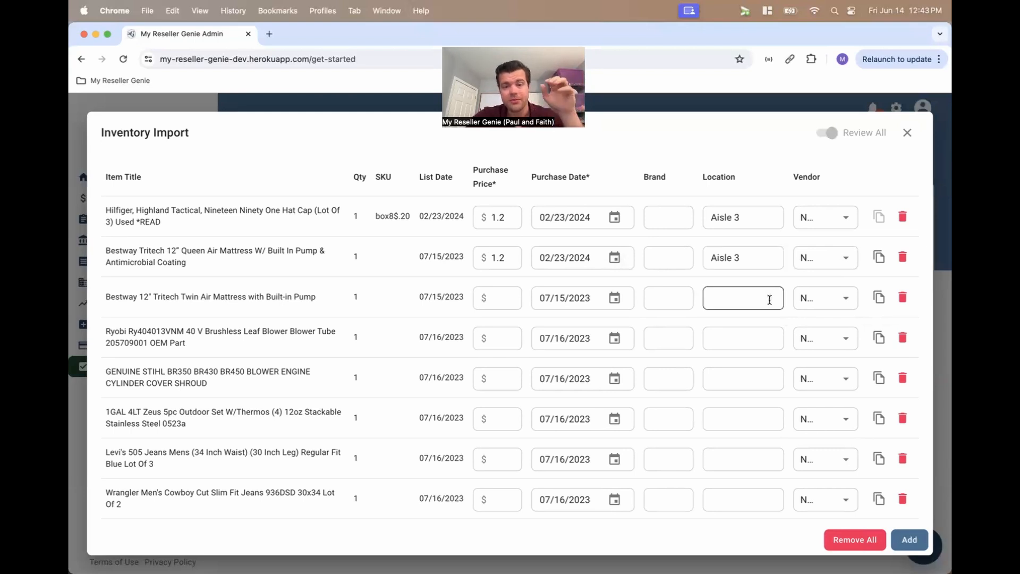
Look through the remaining pending items in the Inventory Import list and close the import.
scroll(749, 325, "down", 10)
scroll(749, 328, "down", 8)
scroll(749, 328, "up", 15)
scroll(749, 327, "down", 15)
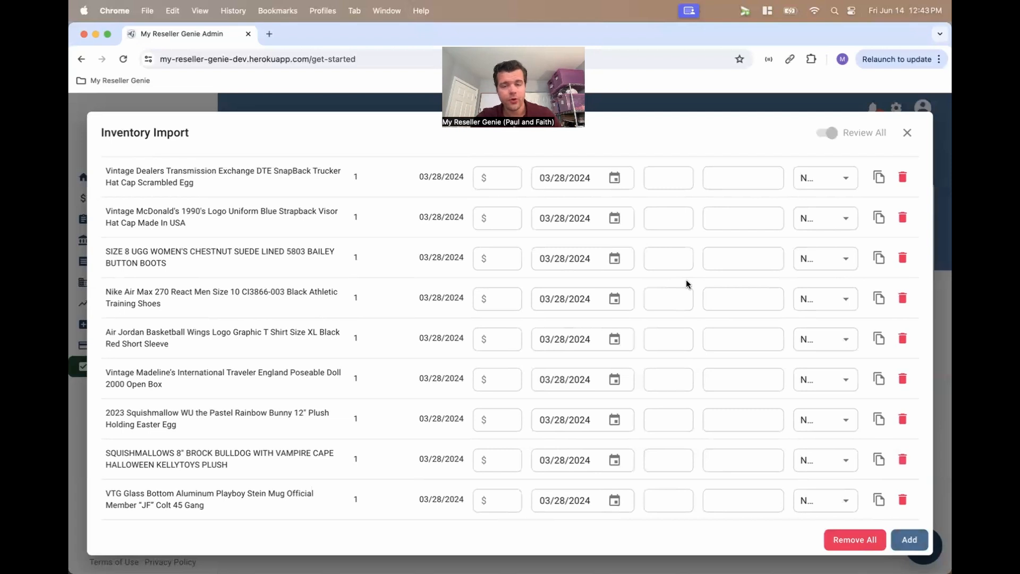
scroll(751, 317, "up", 8)
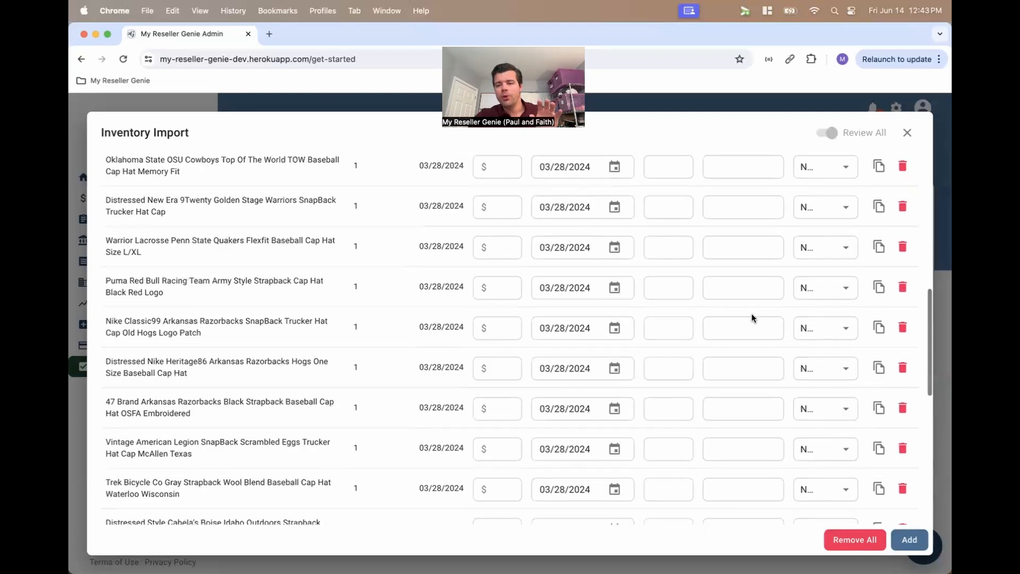
scroll(751, 317, "up", 5)
left_click(707, 296)
scroll(706, 298, "down", 15)
left_click(707, 298)
scroll(707, 299, "up", 15)
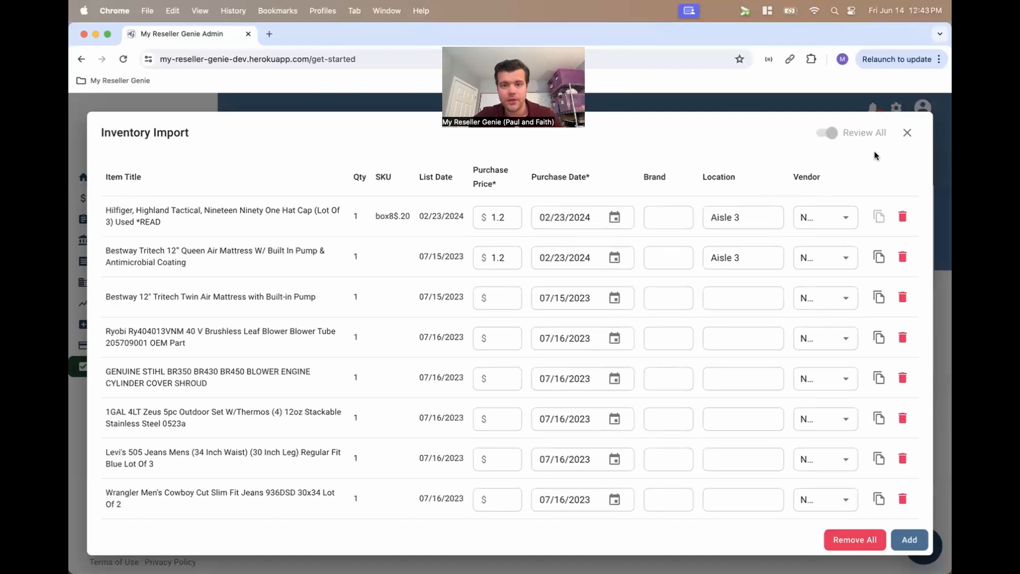
left_click(909, 134)
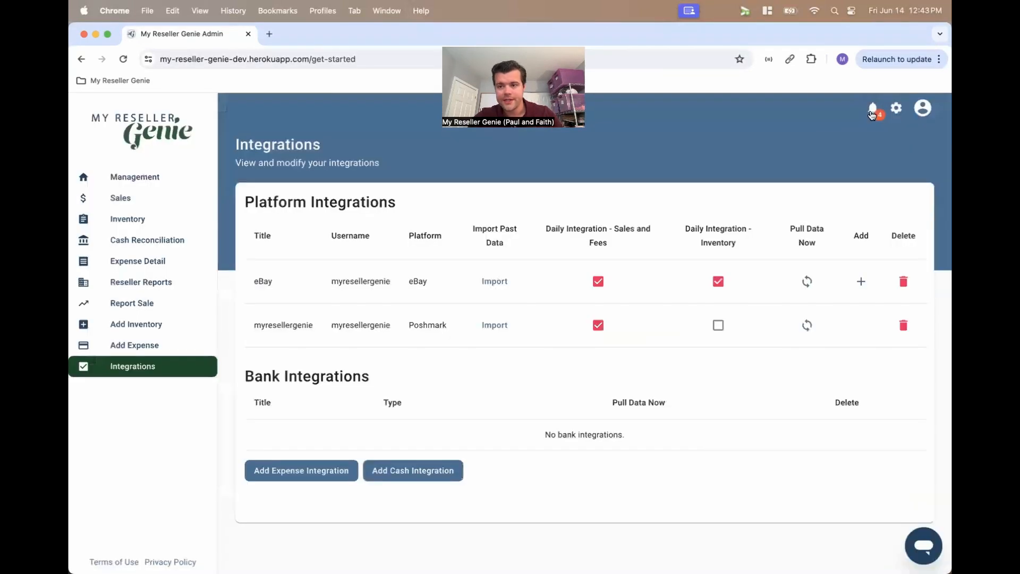
Reopen the pending inventory review and turn off Review All in the SKU-match duplicate checker.
left_click(871, 111)
left_click(502, 338)
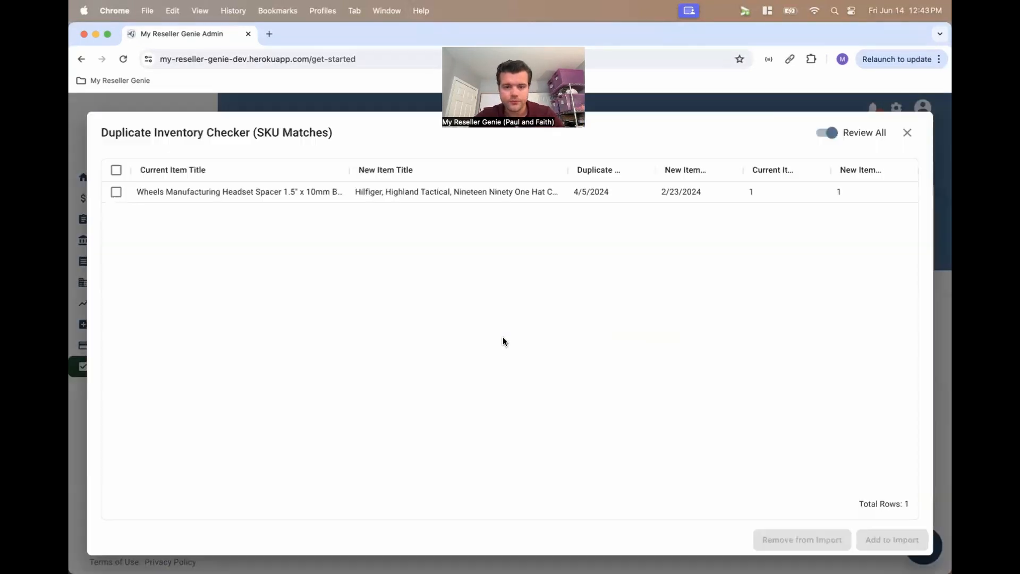
left_click(116, 192)
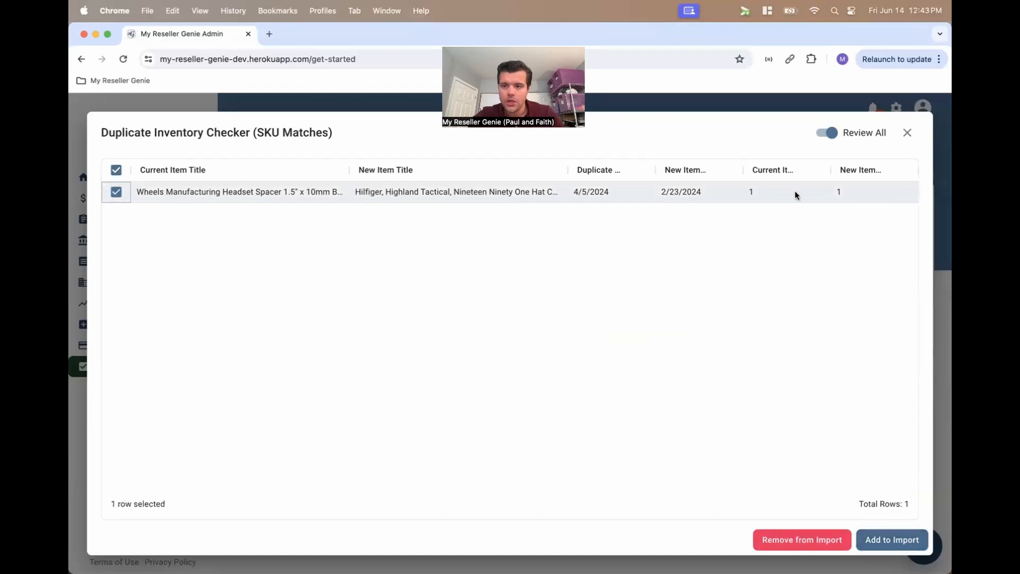
left_click(116, 192)
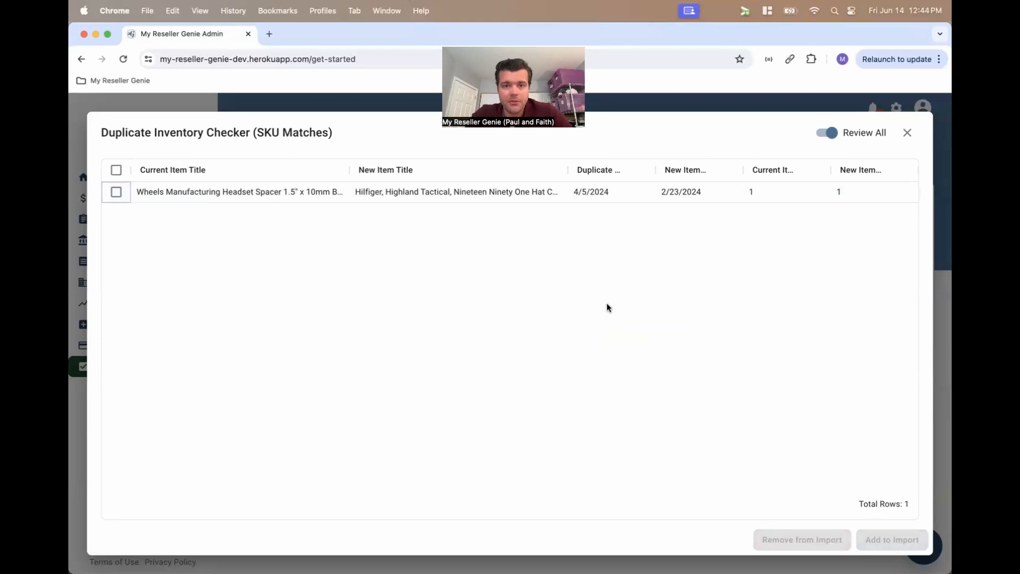
mouse_move(870, 183)
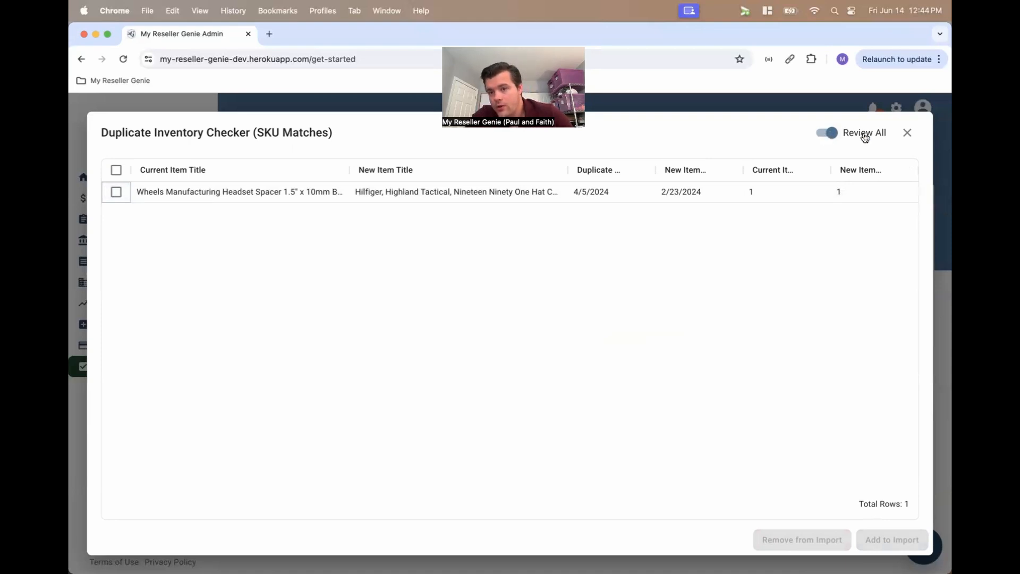
left_click(827, 133)
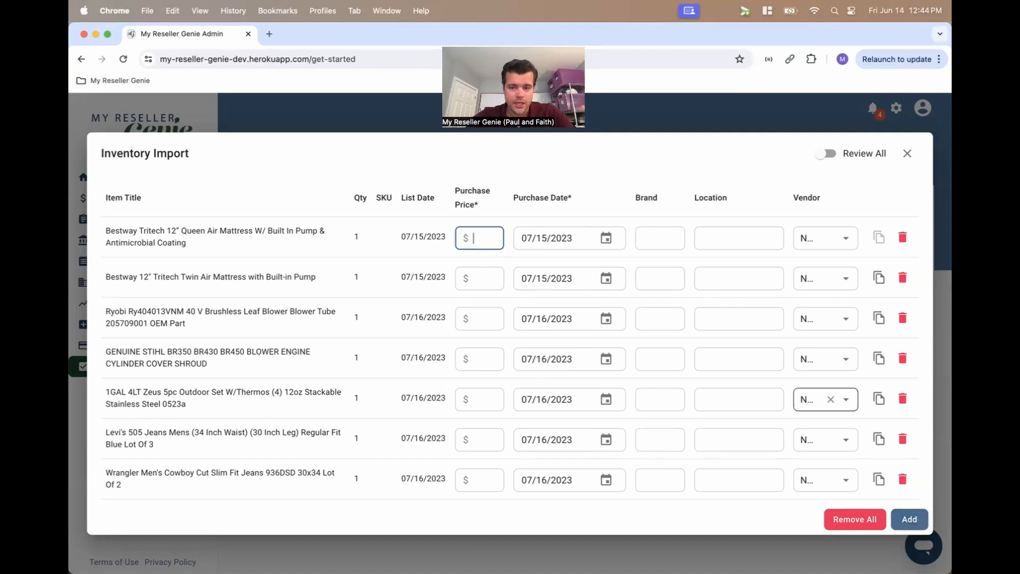
Submit the import batch with the Bestway queen air mattress's purchase price set to 0, and close the duplicate checker.
left_click(913, 522)
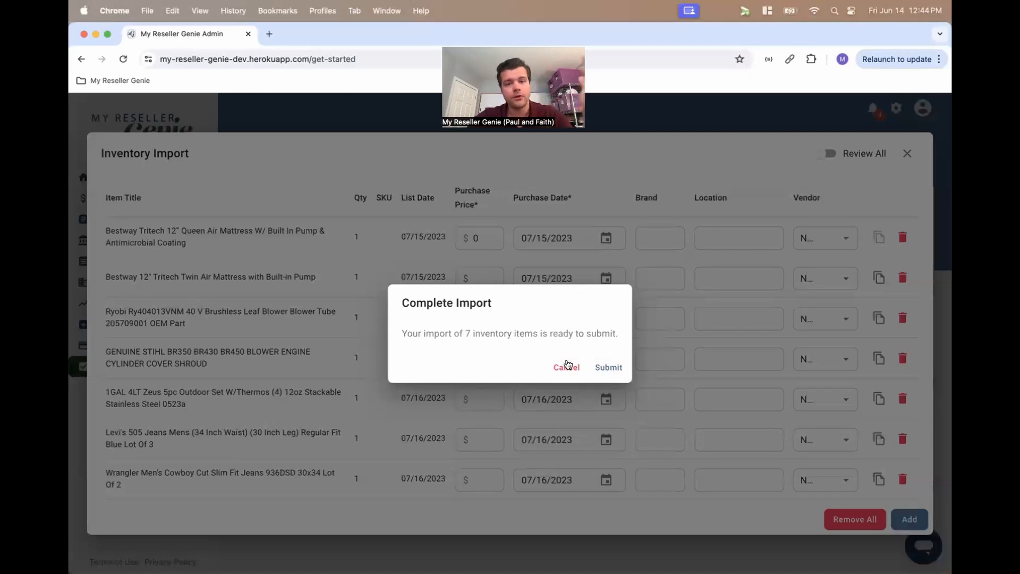
left_click(603, 368)
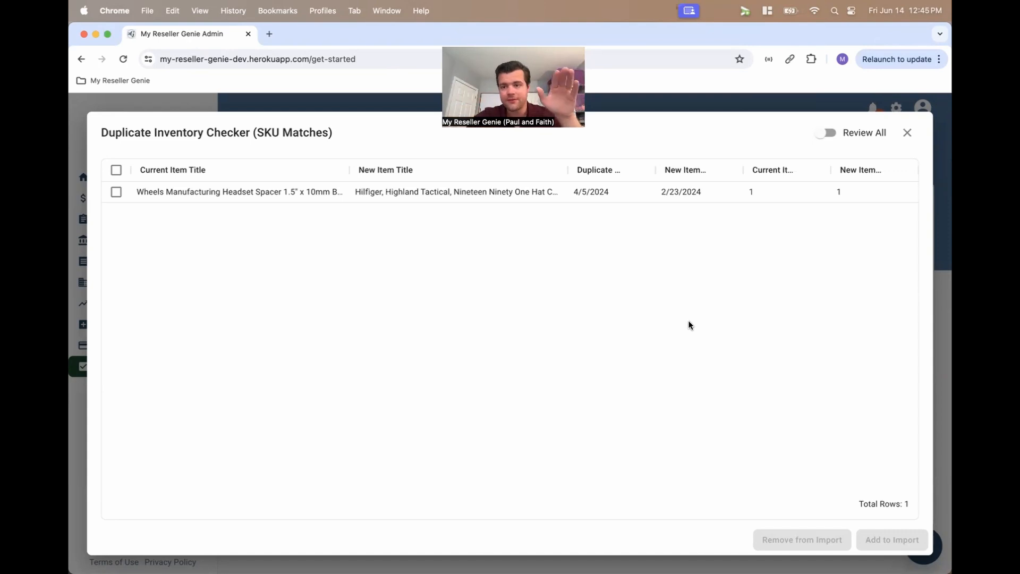
left_click(908, 131)
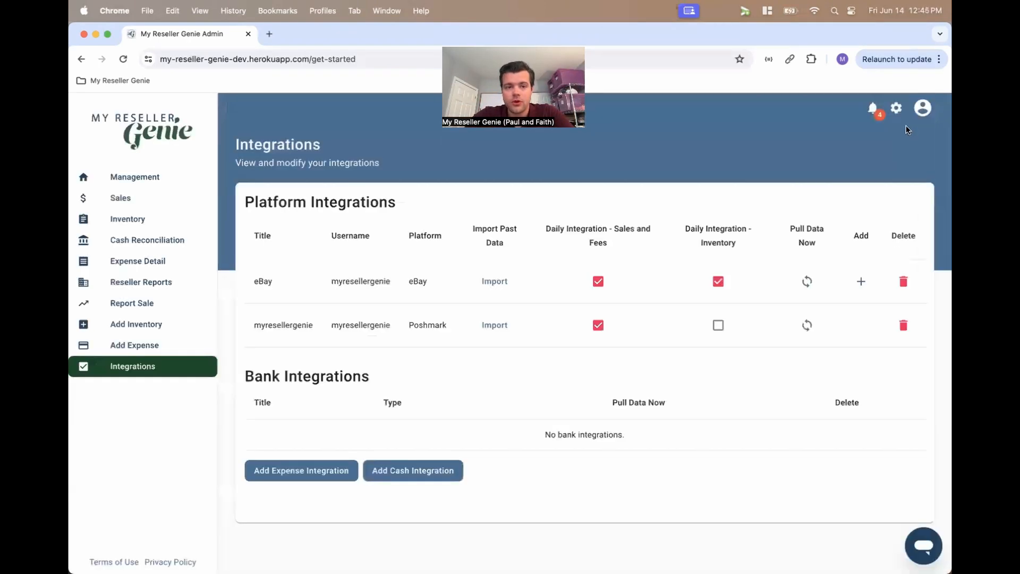
Reopen the pending inventory review from the notifications and toggle the Review All option.
left_click(873, 109)
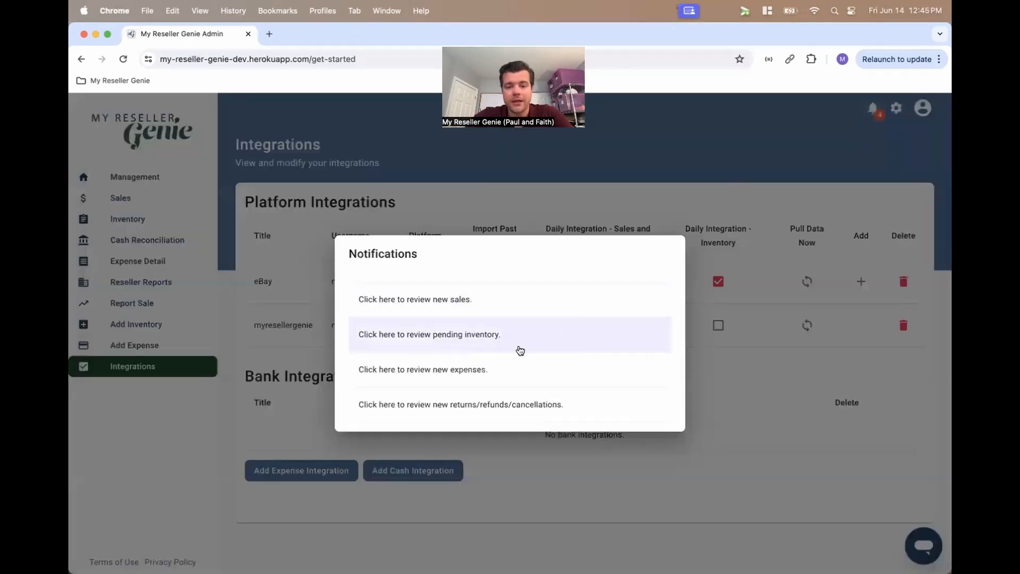
left_click(520, 348)
left_click(829, 133)
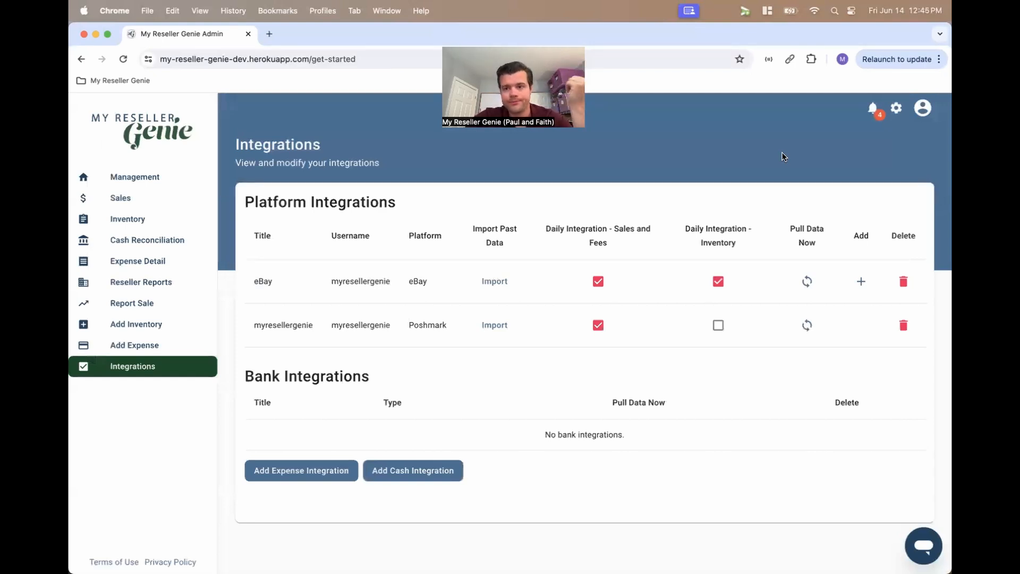
Open the new sales review and look through the item titles, vendors, SKUs, sale dates and sale prices.
left_click(872, 113)
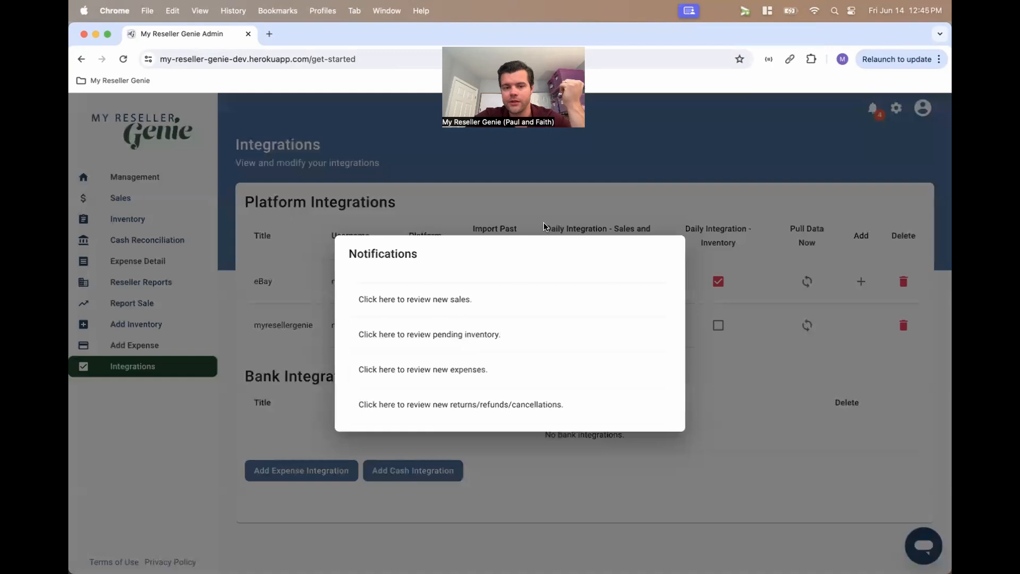
left_click(476, 307)
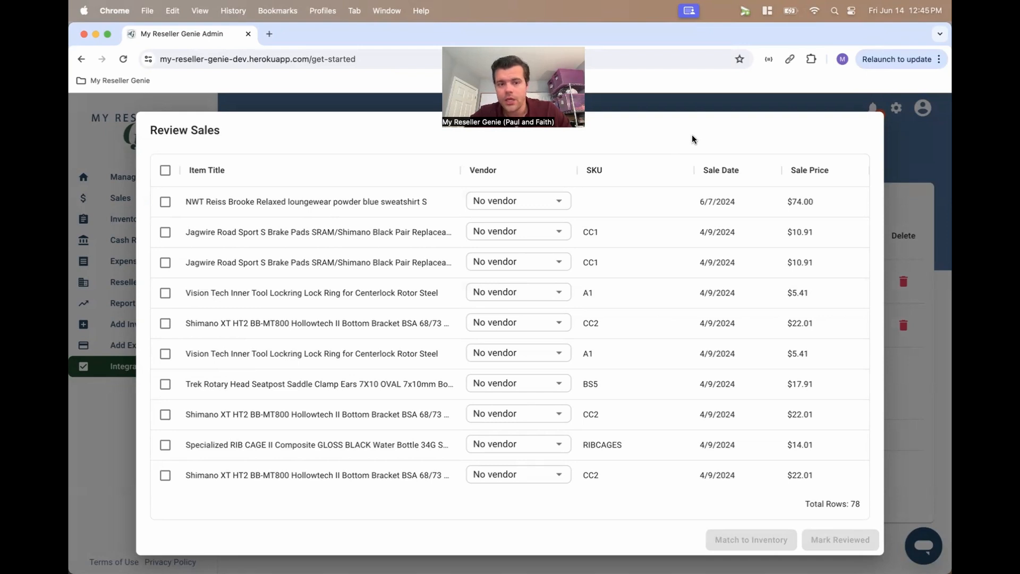
scroll(715, 287, "down", 3)
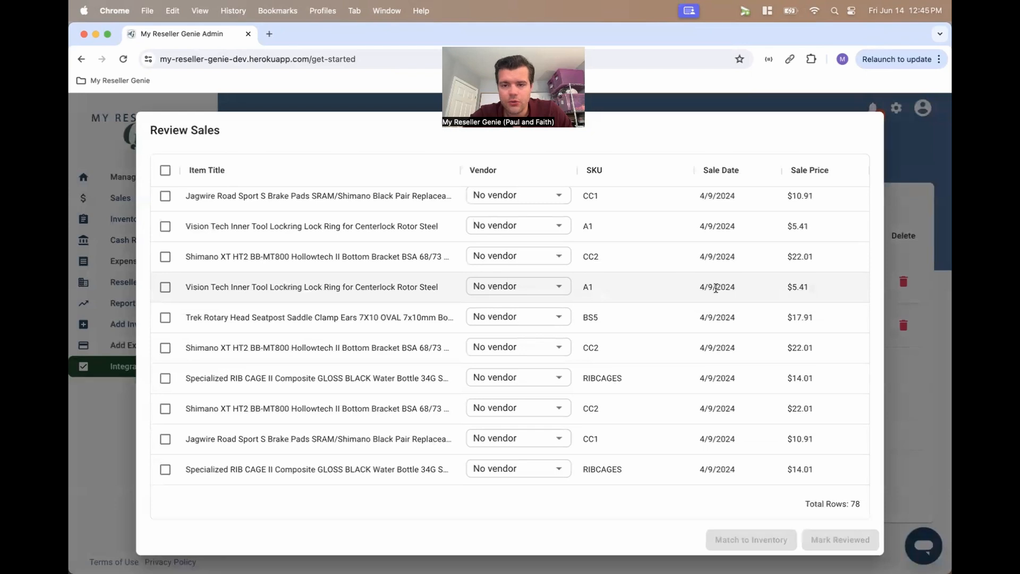
scroll(678, 225, "up", 3)
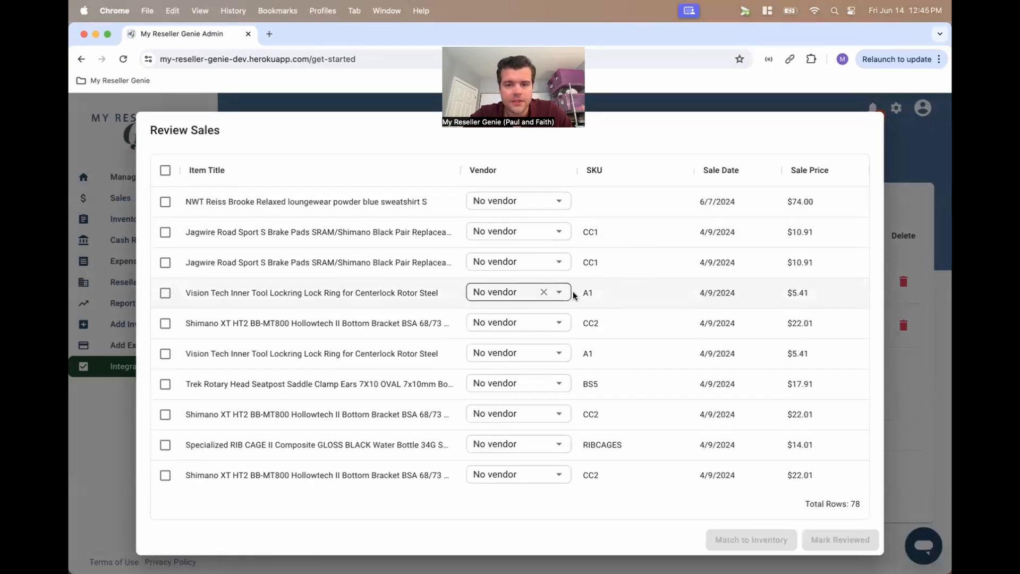
scroll(584, 293, "down", 1)
scroll(779, 356, "down", 15)
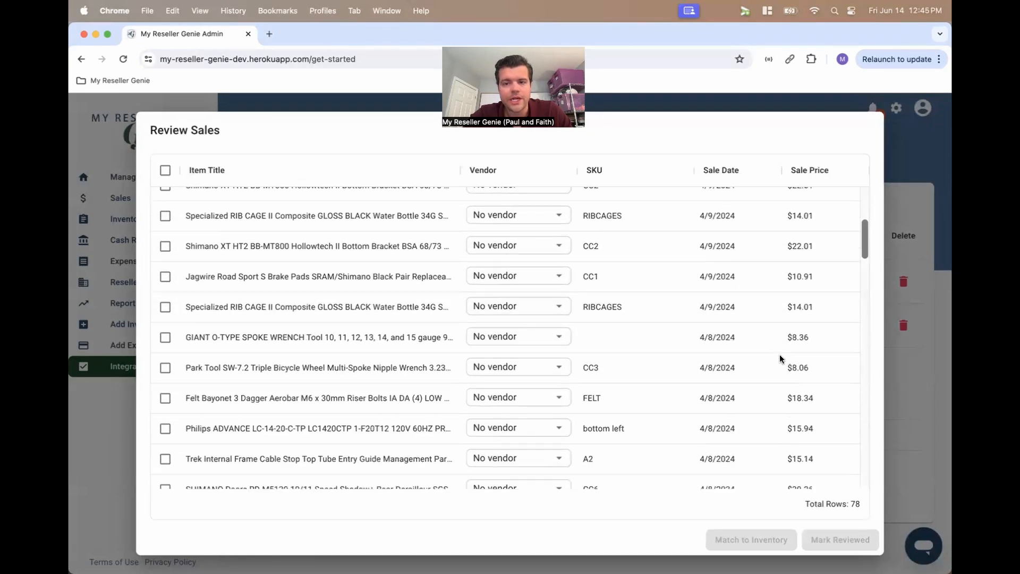
scroll(779, 354, "up", 15)
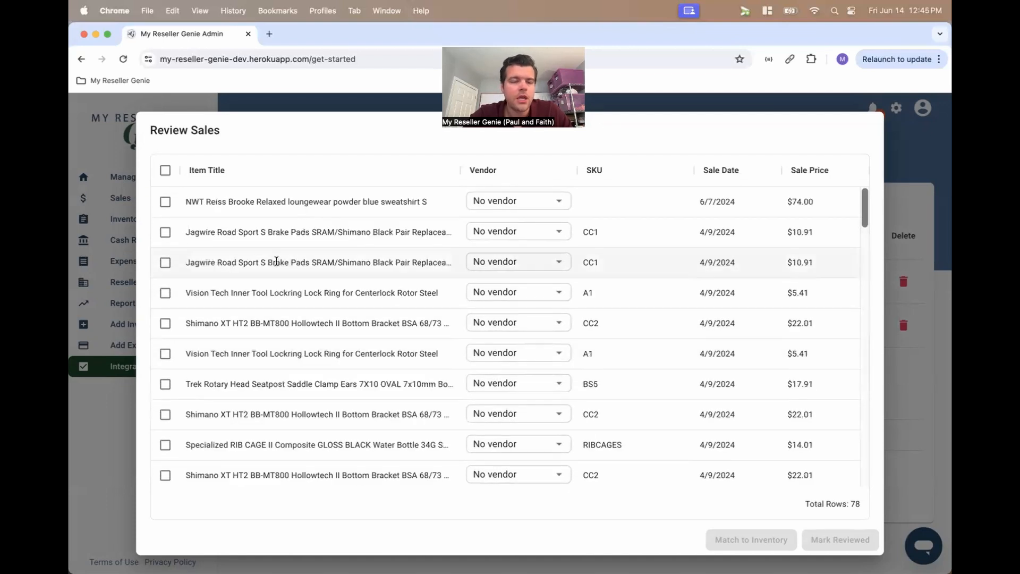
Try selecting all sales in the Review Sales list, look through them and clear the selection.
left_click(165, 171)
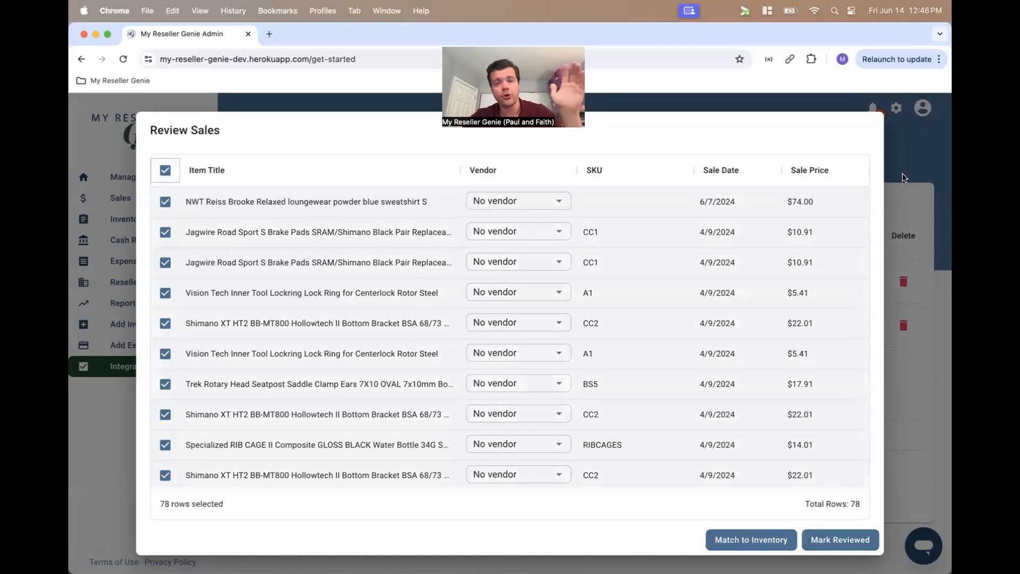
scroll(649, 271, "down", 4)
scroll(649, 271, "down", 4)
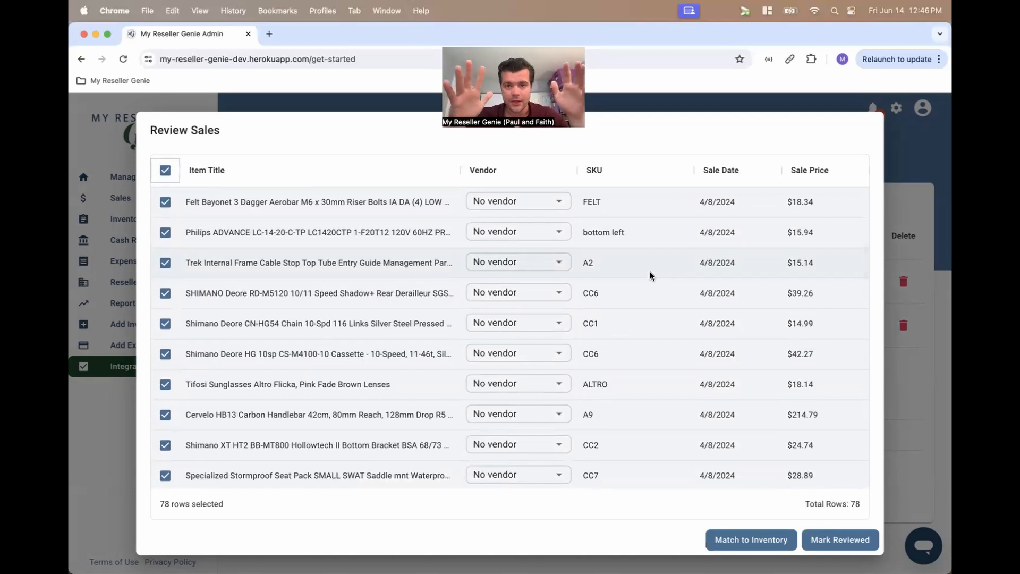
left_click(165, 171)
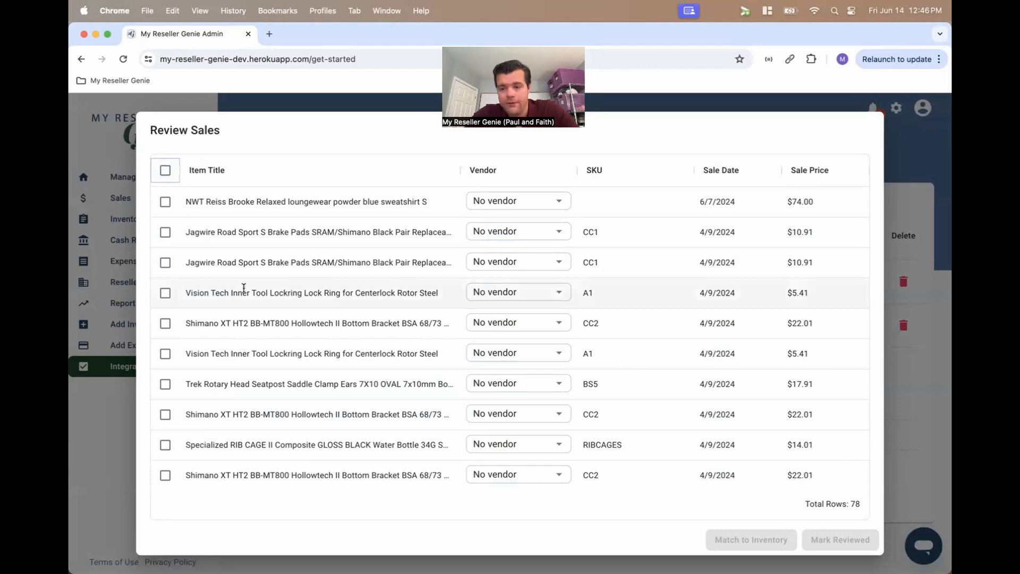
scroll(241, 291, "down", 10)
scroll(243, 288, "up", 5)
scroll(243, 288, "down", 5)
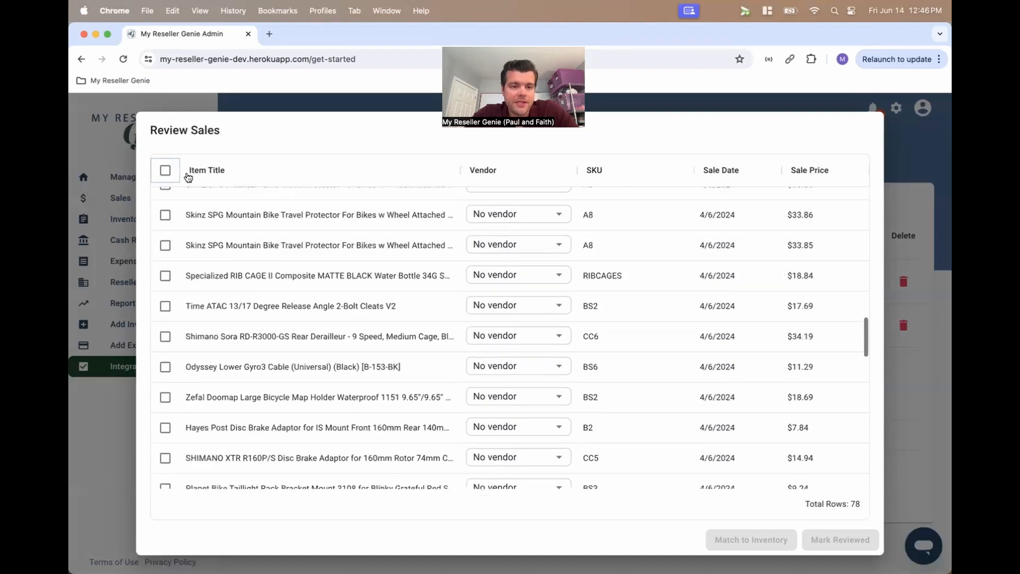
left_click(166, 170)
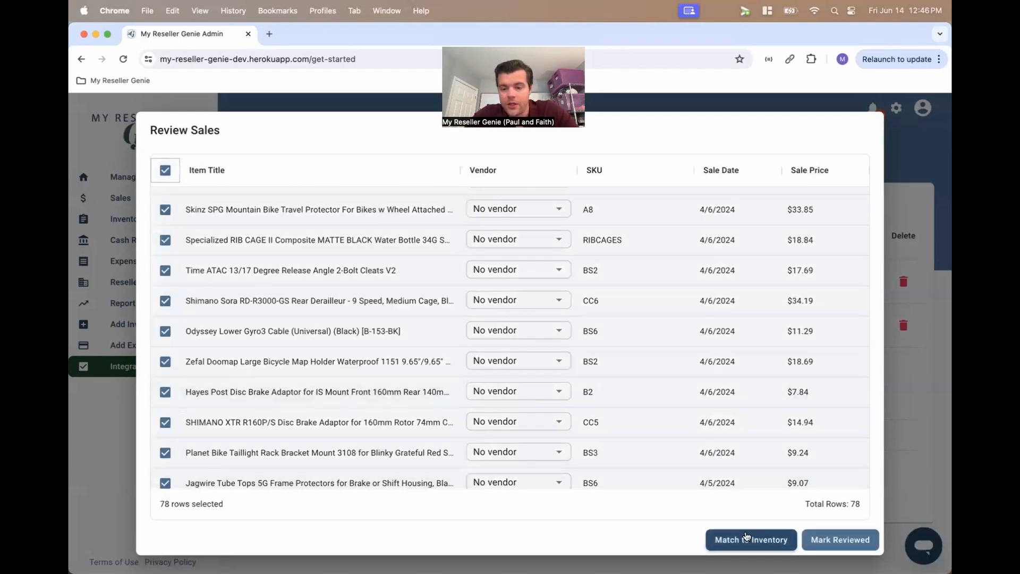
scroll(387, 257, "up", 5)
scroll(388, 257, "up", 10)
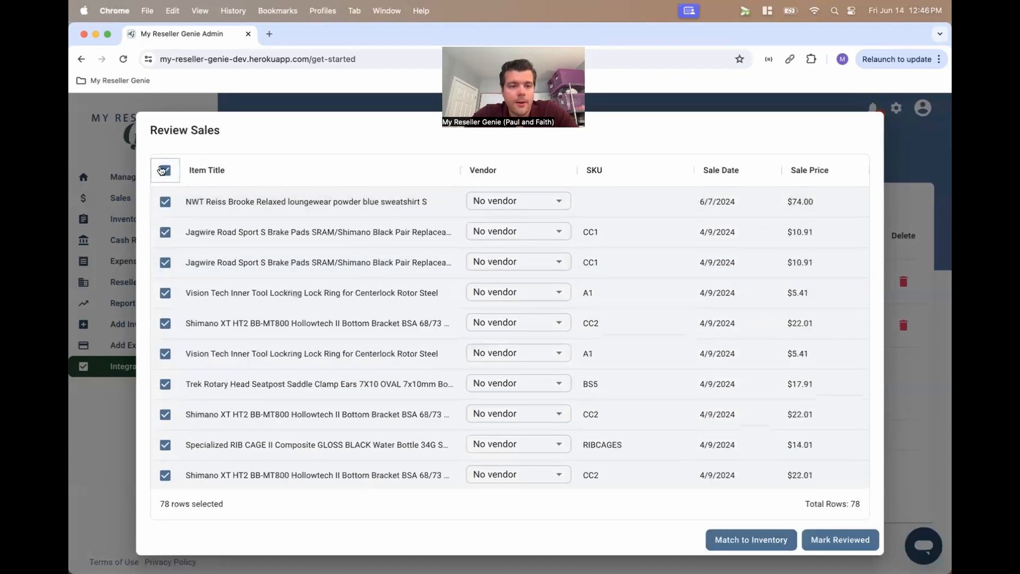
left_click(165, 170)
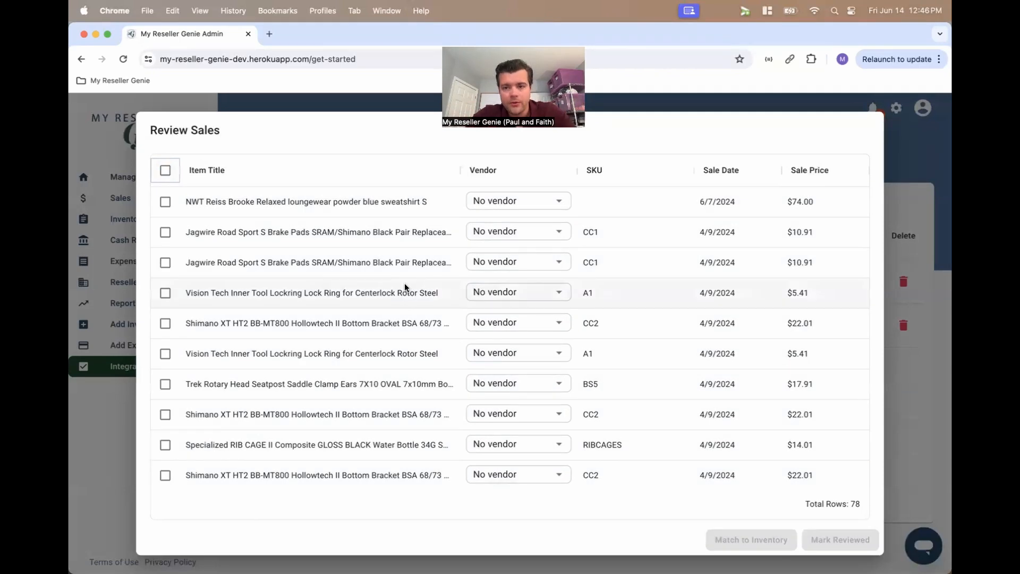
Select the first five sales, from the NWT Reiss Brooke sweatshirt to the first Shimano XT bottom bracket, and start matching them to inventory.
scroll(405, 287, "down", 10)
scroll(405, 283, "up", 3)
scroll(405, 283, "down", 3)
scroll(405, 284, "up", 10)
left_click(165, 203)
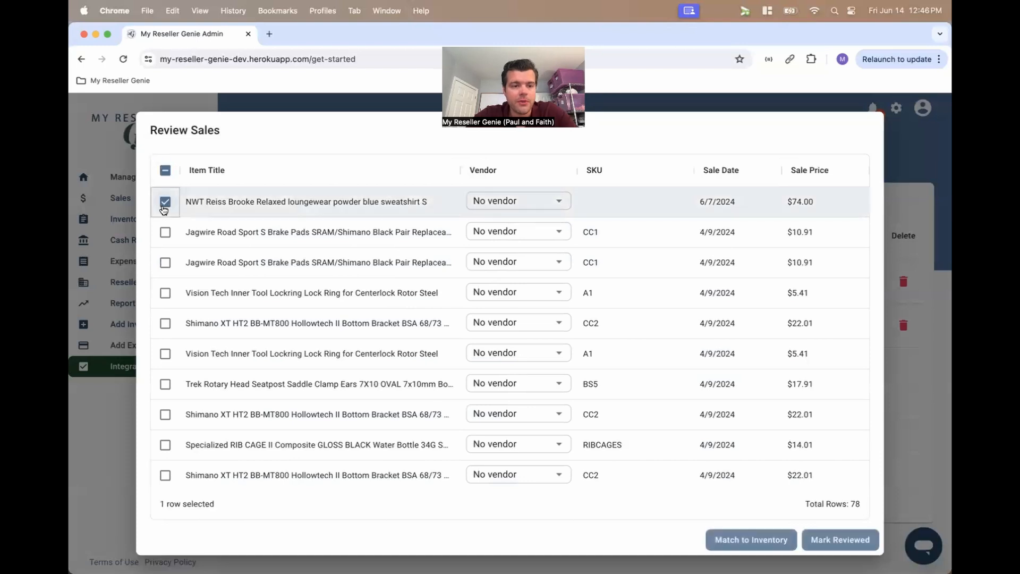
left_click(165, 232)
left_click(165, 263)
left_click(165, 293)
left_click(165, 323)
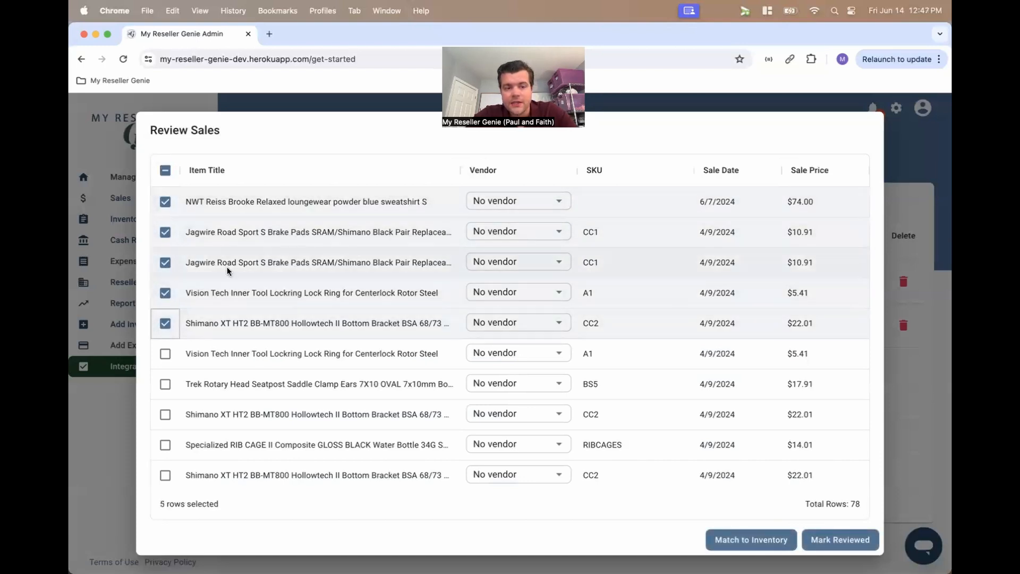
left_click(740, 541)
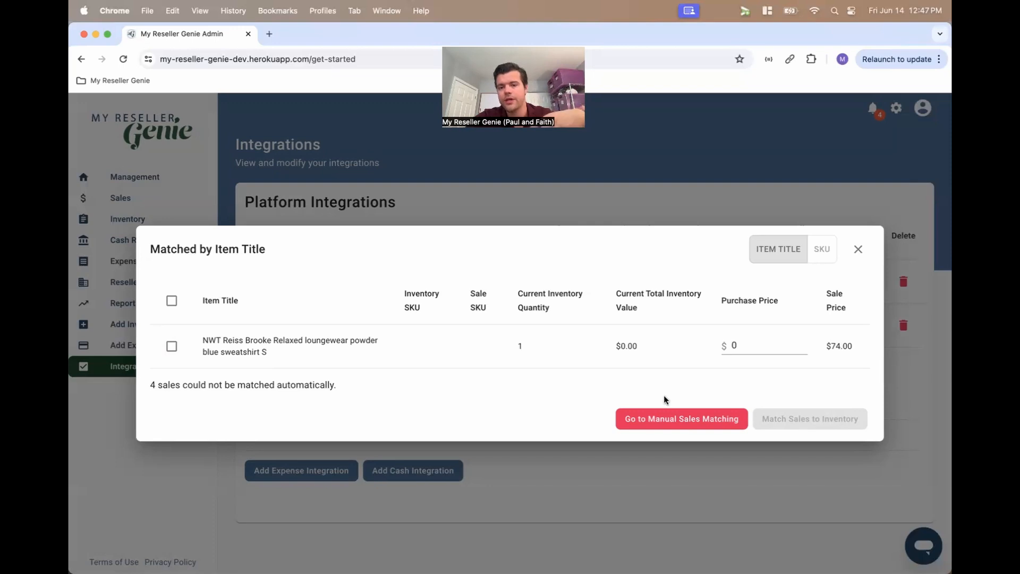
Match the NWT Reiss Brooke sweatshirt sale to its inventory item by title, and switch to the SKU matches.
left_click(759, 345)
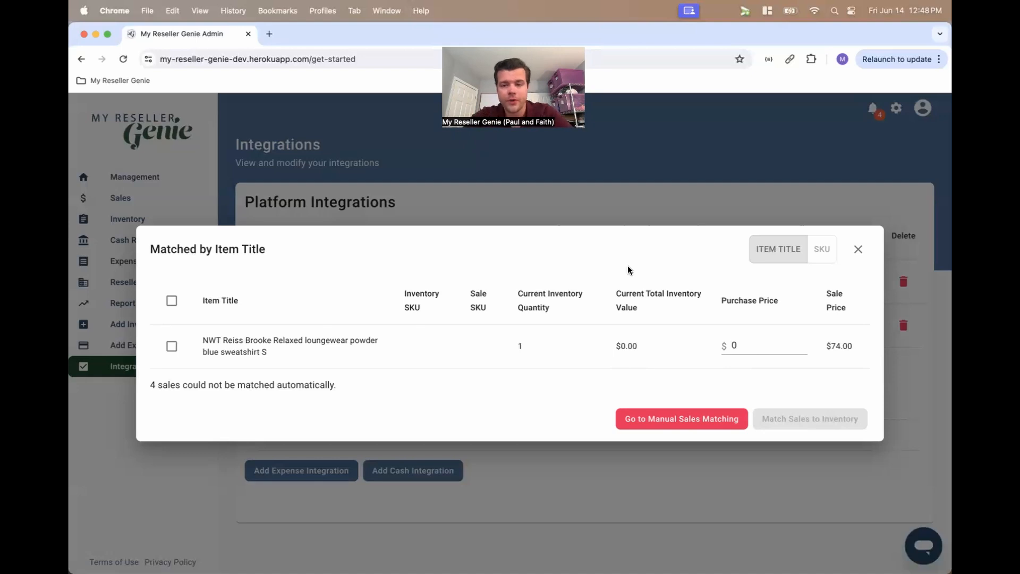
left_click(171, 347)
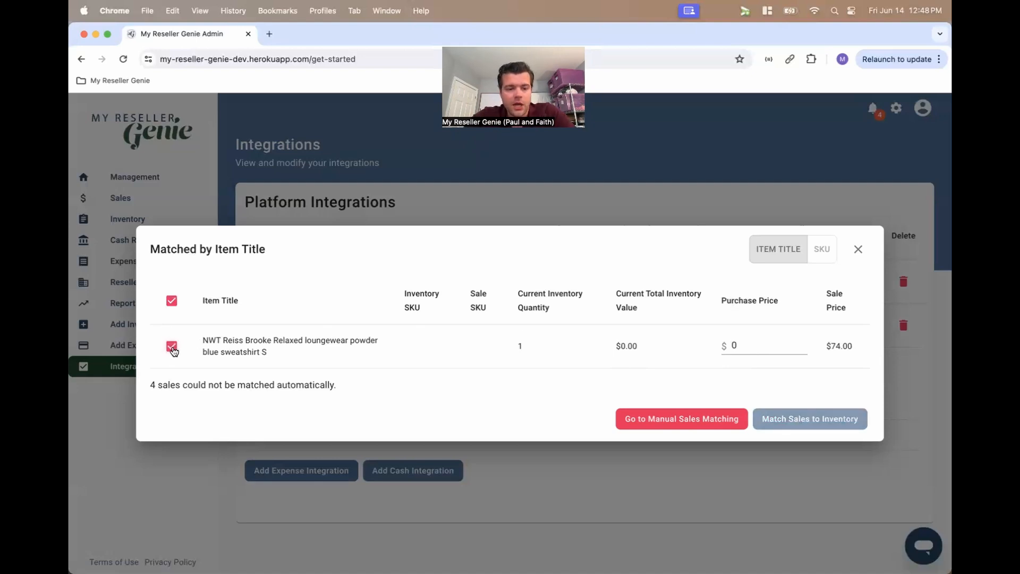
left_click(793, 420)
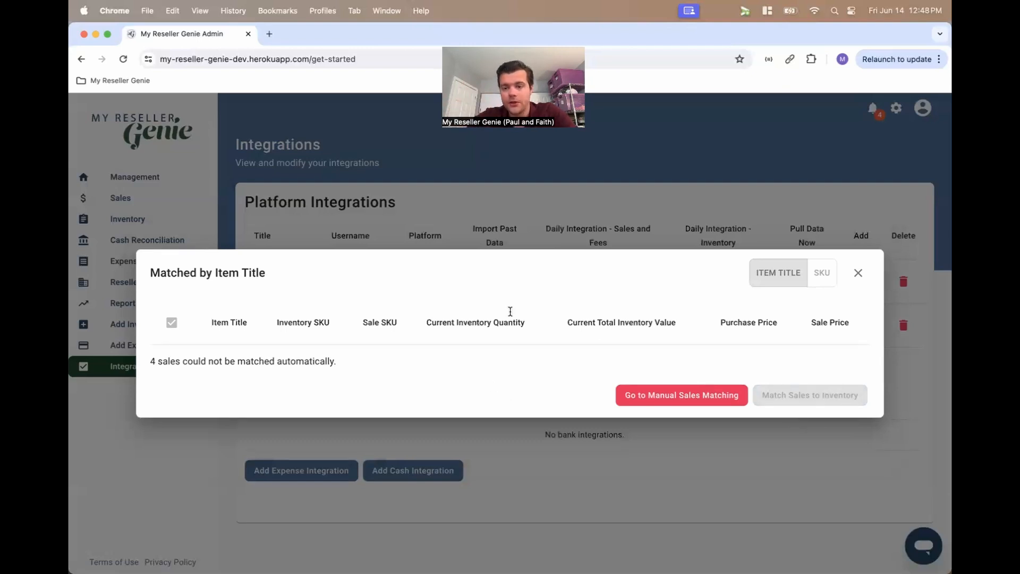
left_click(825, 274)
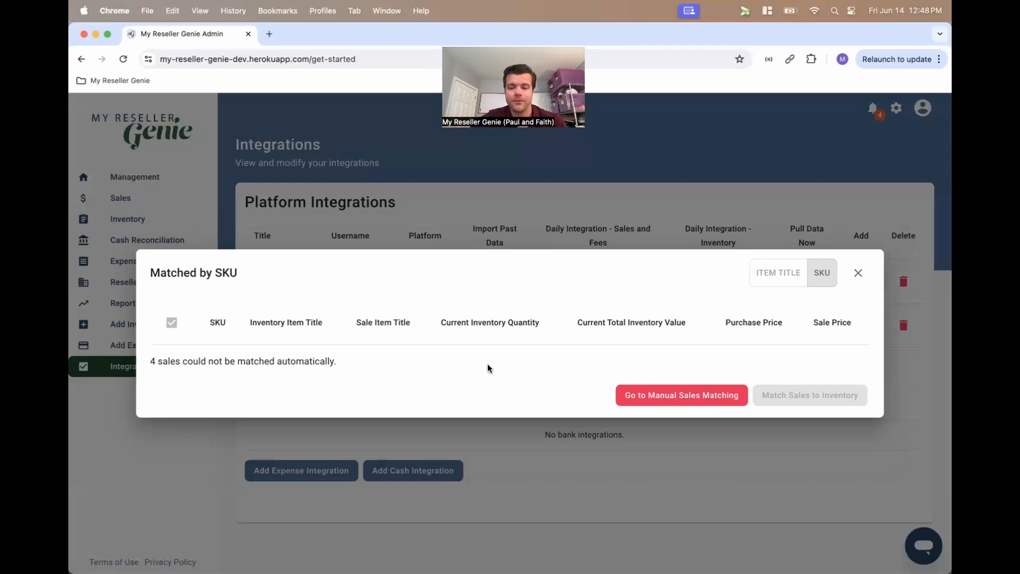
Open manual sales matching and choose the Wrangler Men's Cowboy Cut jeans lot as the inventory item for the Jagwire brake pads sale.
left_click(689, 396)
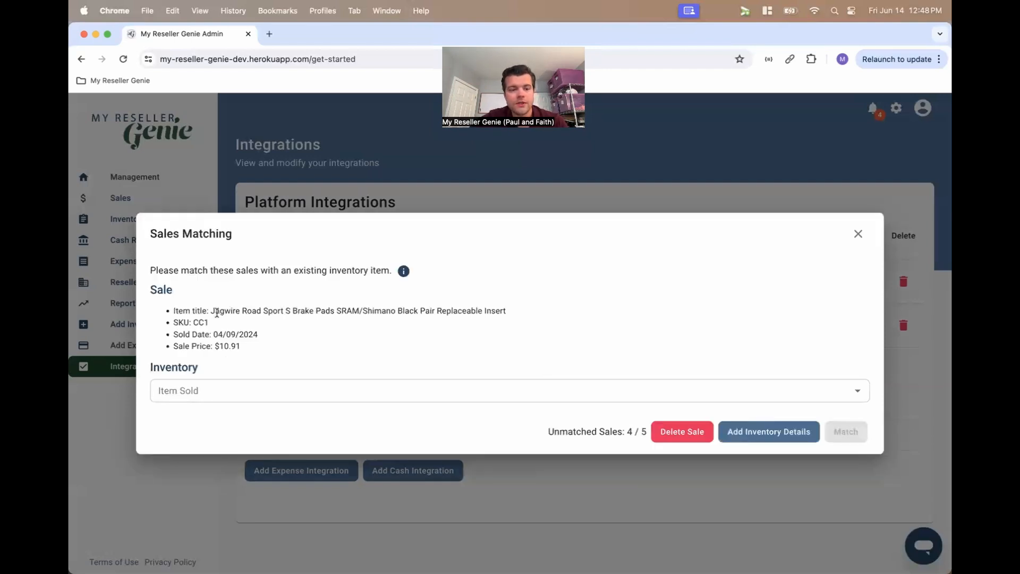
left_click(221, 388)
left_click(305, 415)
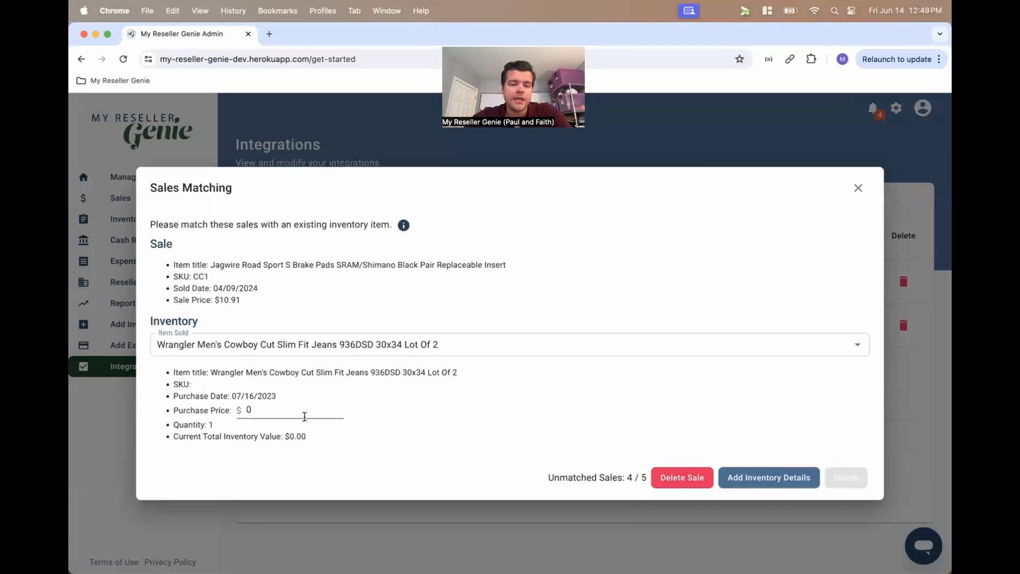
Search the inventory for "Jagwire" and "Brake", and try the Beautyrest Silver 18" air mattress as the item sold.
left_click(296, 346)
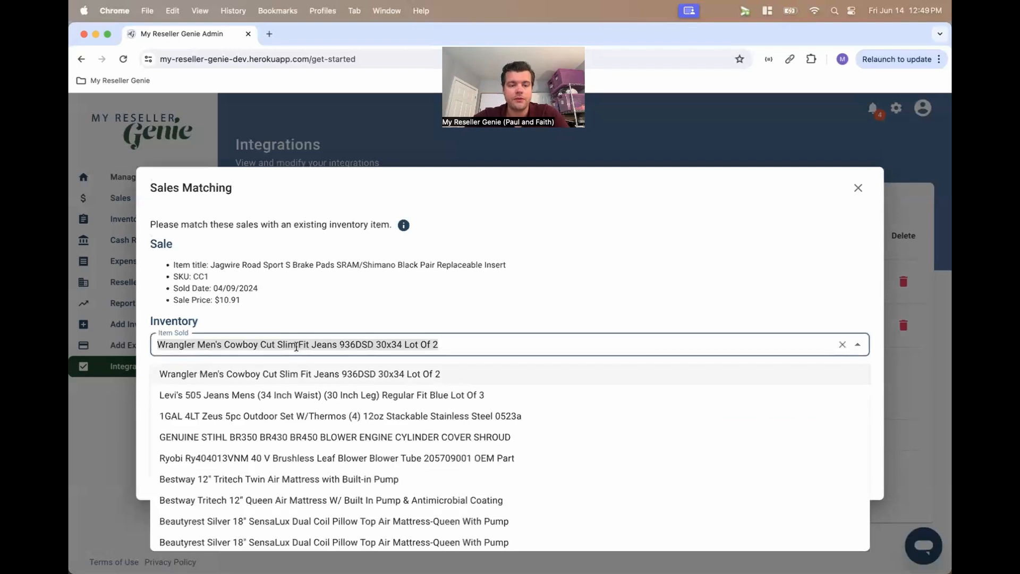
type("Jagwire")
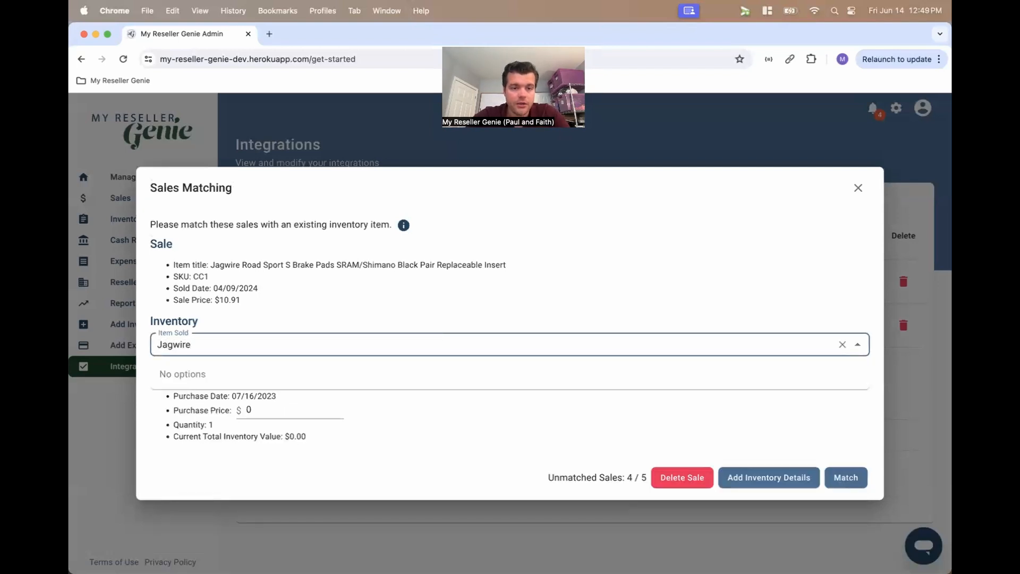
key("Caps_Lock")
key("super+a")
type("Brake")
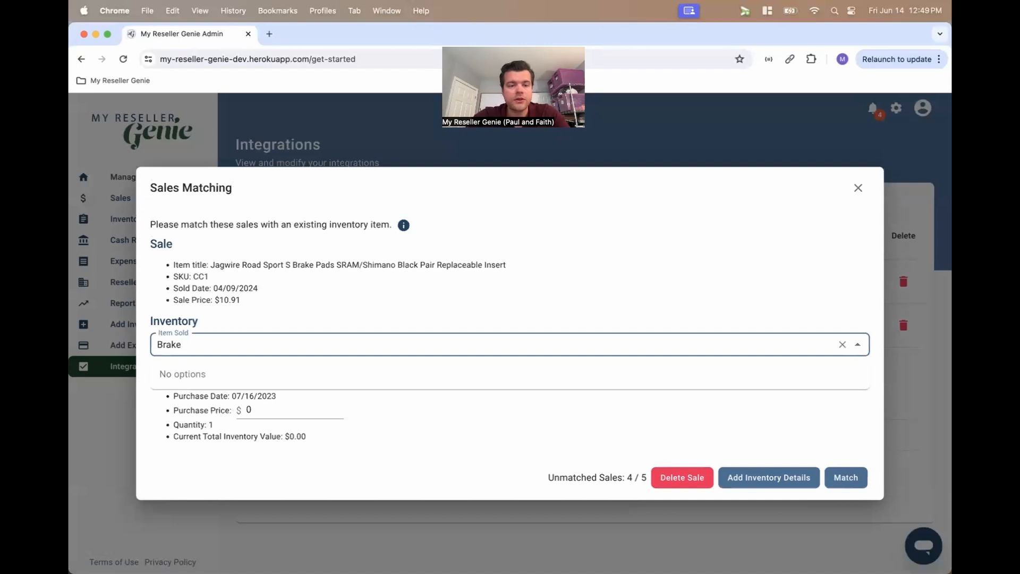
key("super+a")
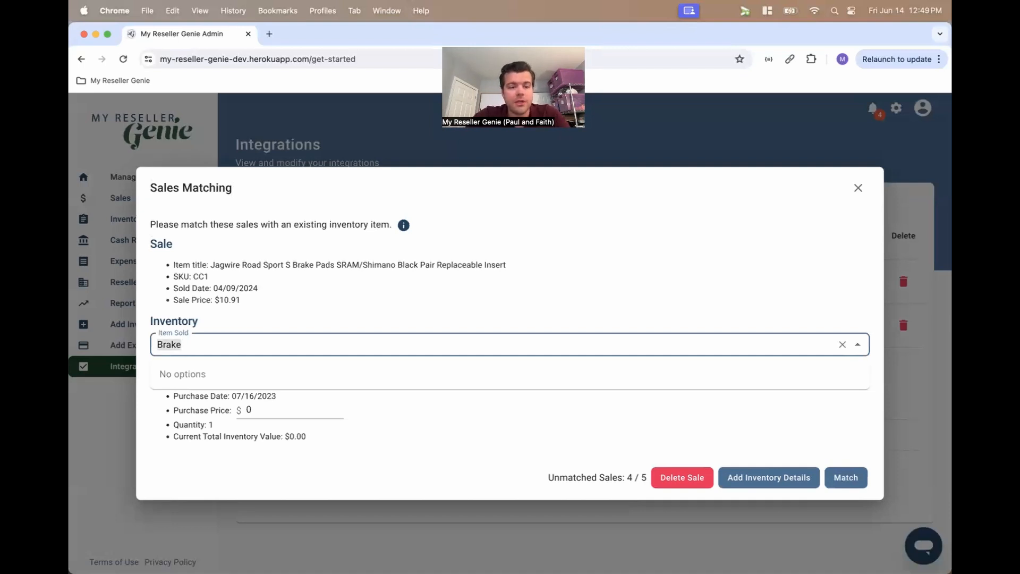
key("BackSpace")
key("Up")
key("Return")
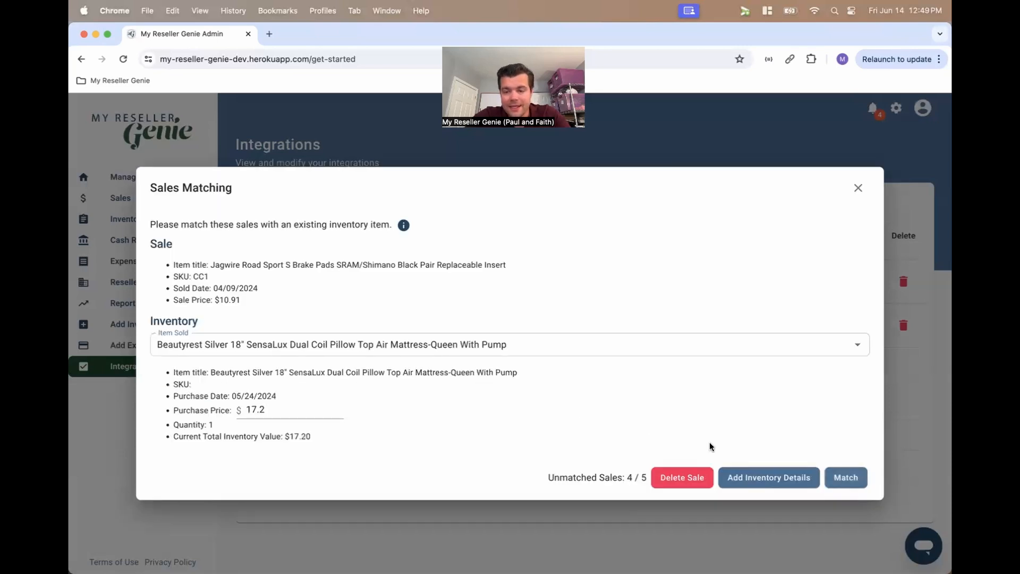
Add new inventory details for the Jagwire brake pads with a purchase price of $2.34 and match the sale to them.
left_click(762, 477)
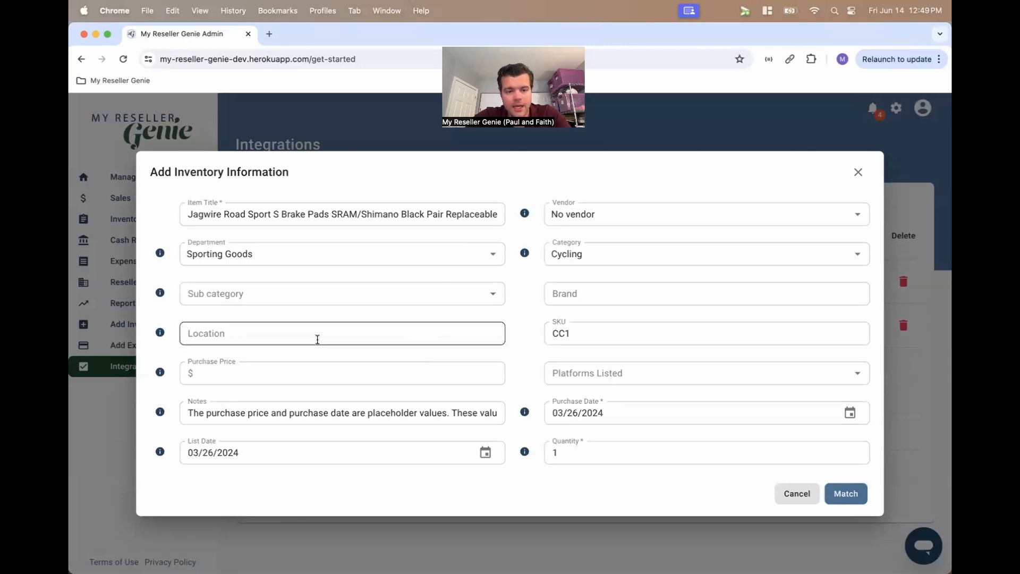
left_click(299, 372)
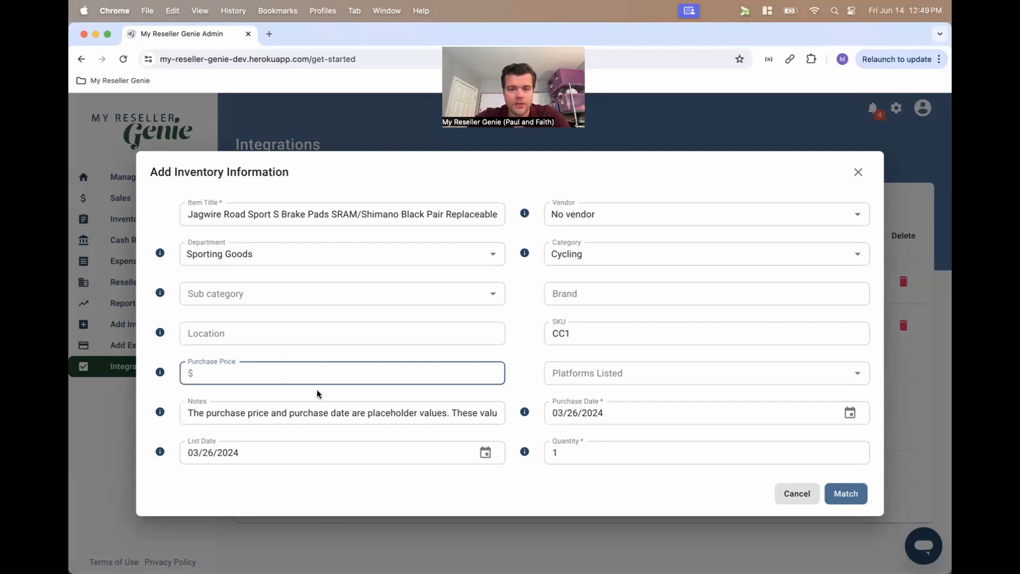
type("2.34")
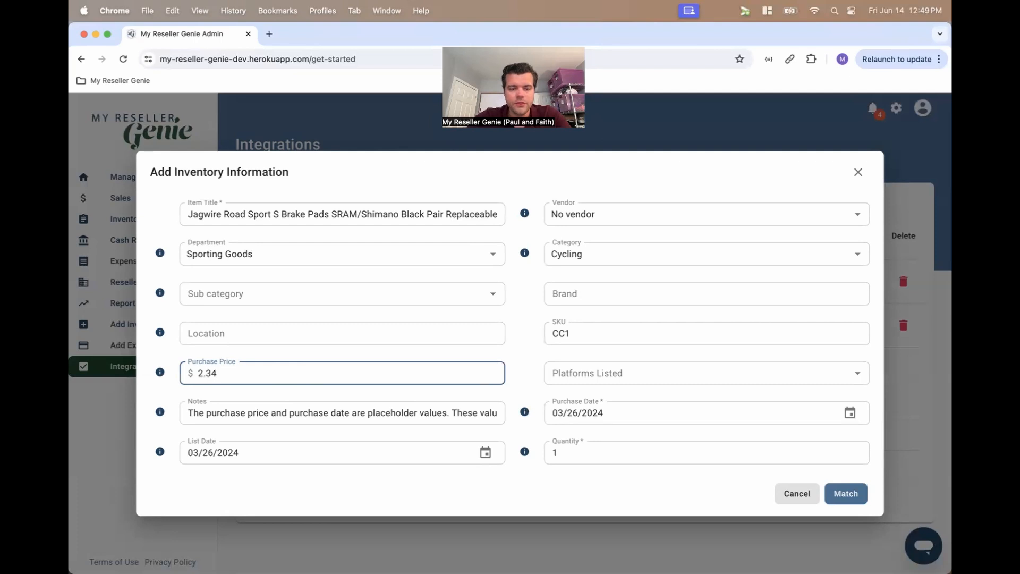
left_click(846, 493)
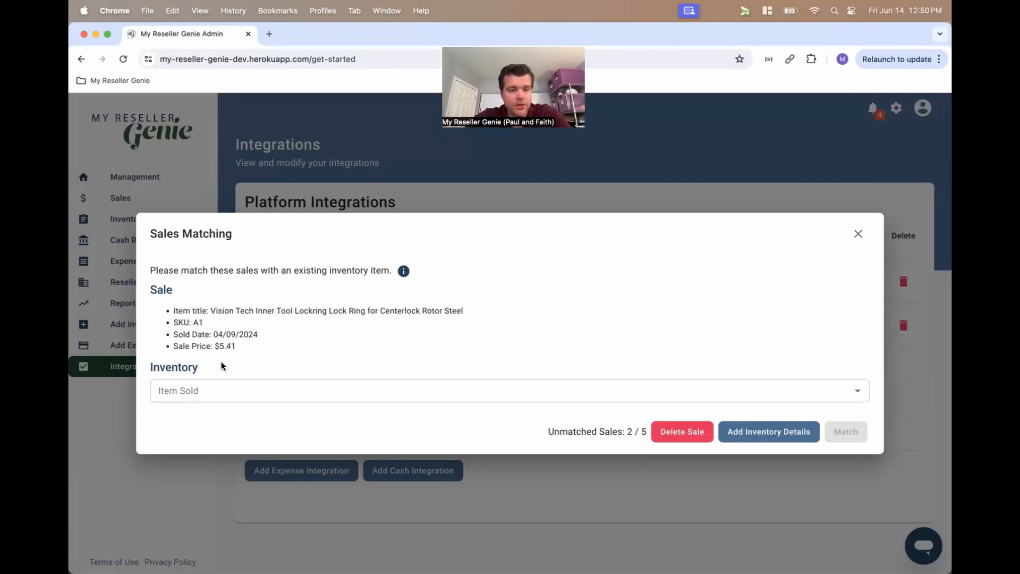
Find "Tool" in inventory, match the Vision Tech lockring sale to the CC7 Crank Brothers Speedier Tire Lever, and submit the matches.
left_click(239, 390)
type("Tool")
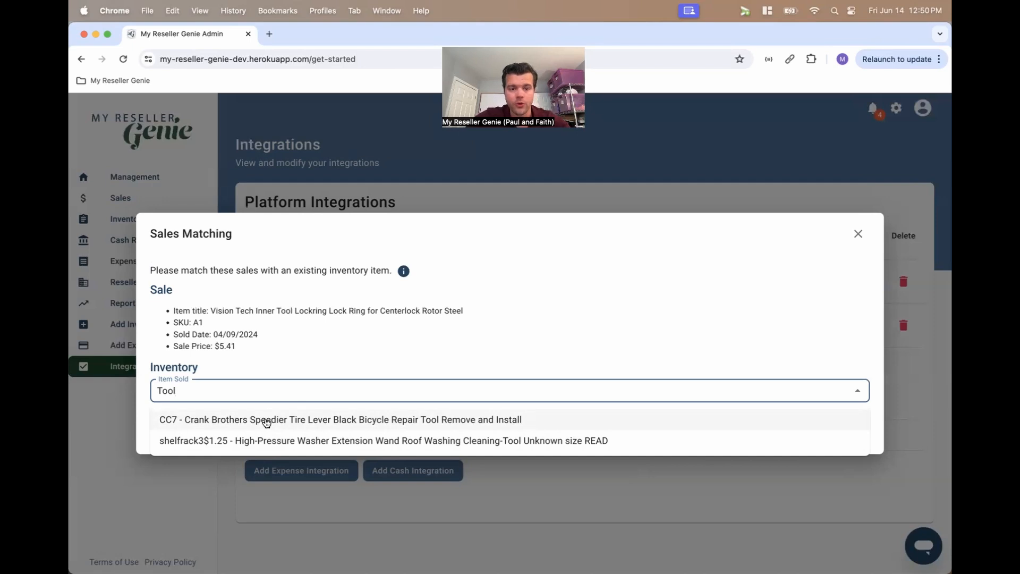
left_click(266, 421)
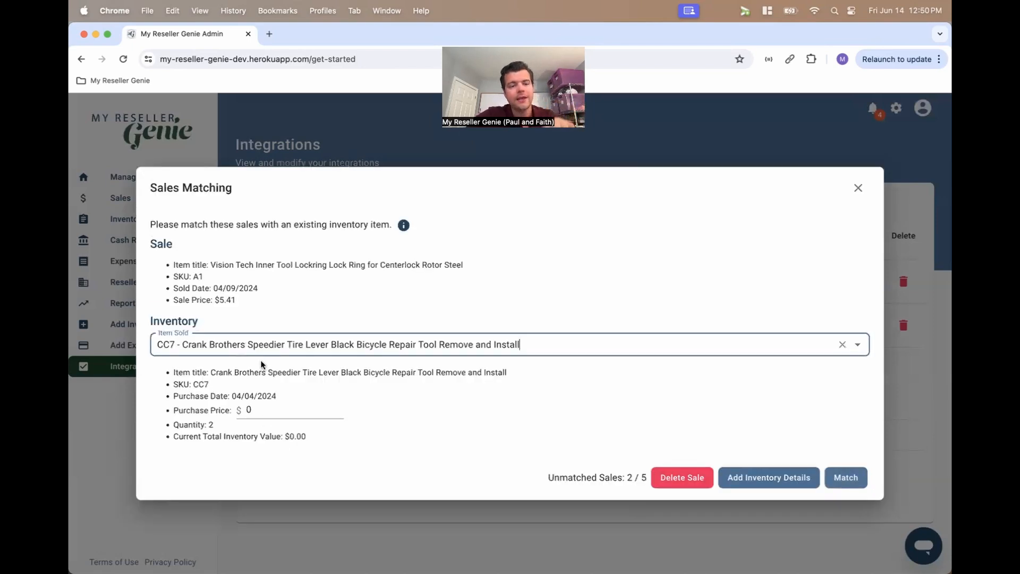
left_click(233, 373)
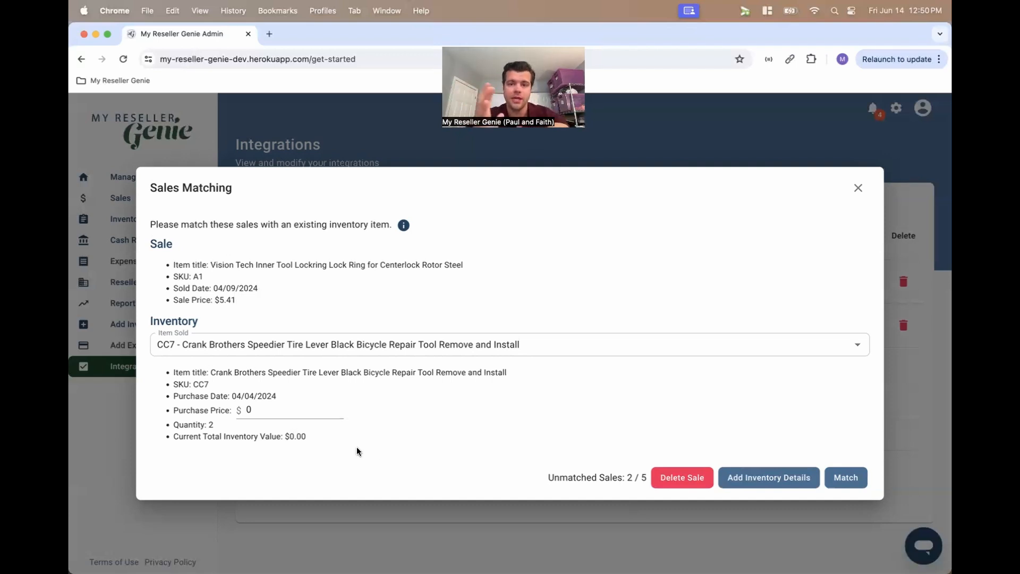
left_click(850, 477)
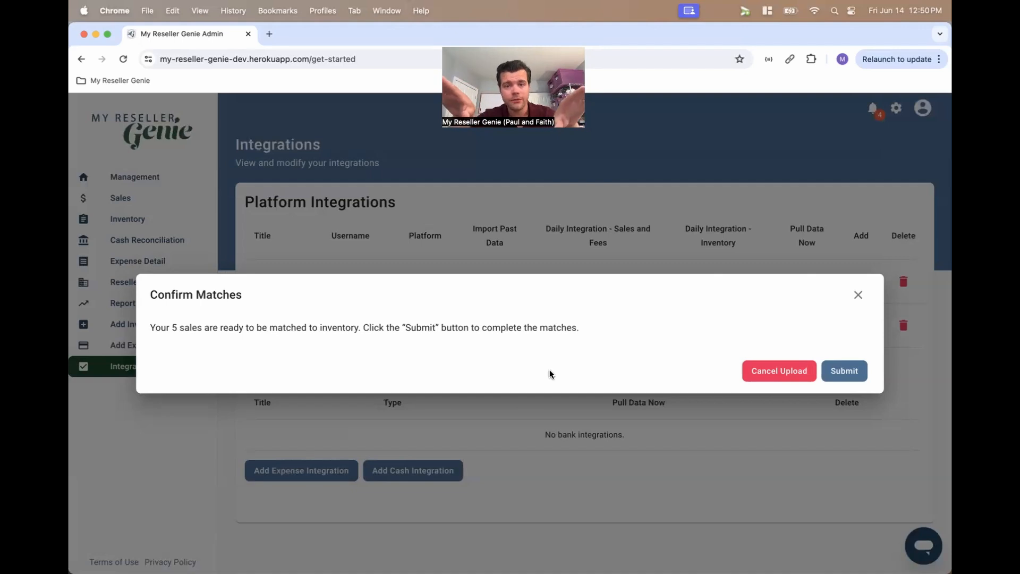
left_click(849, 375)
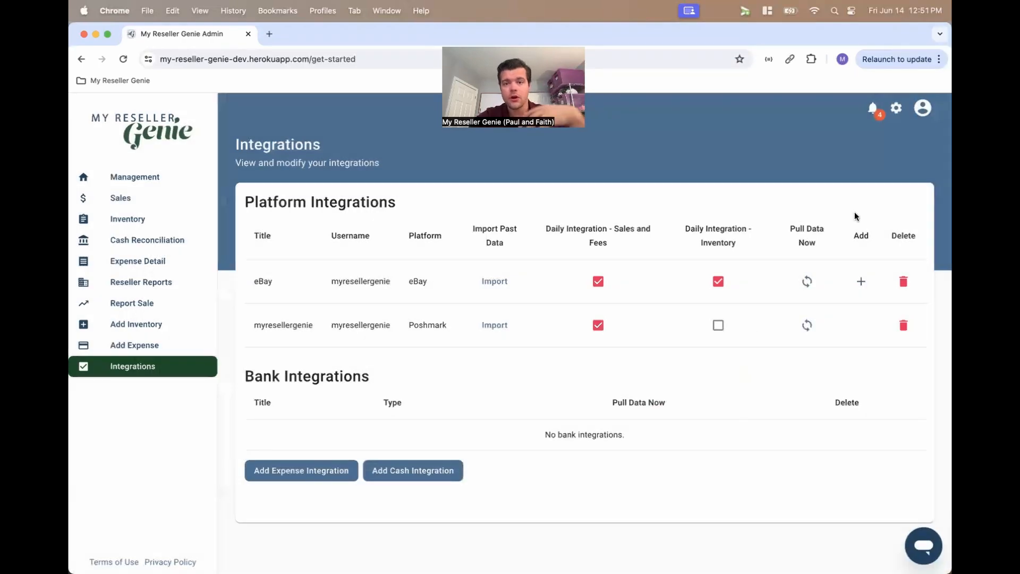
Open the new expenses review, select both the shipping fee and listing/platform fee expenses, and mark them as reviewed.
left_click(872, 108)
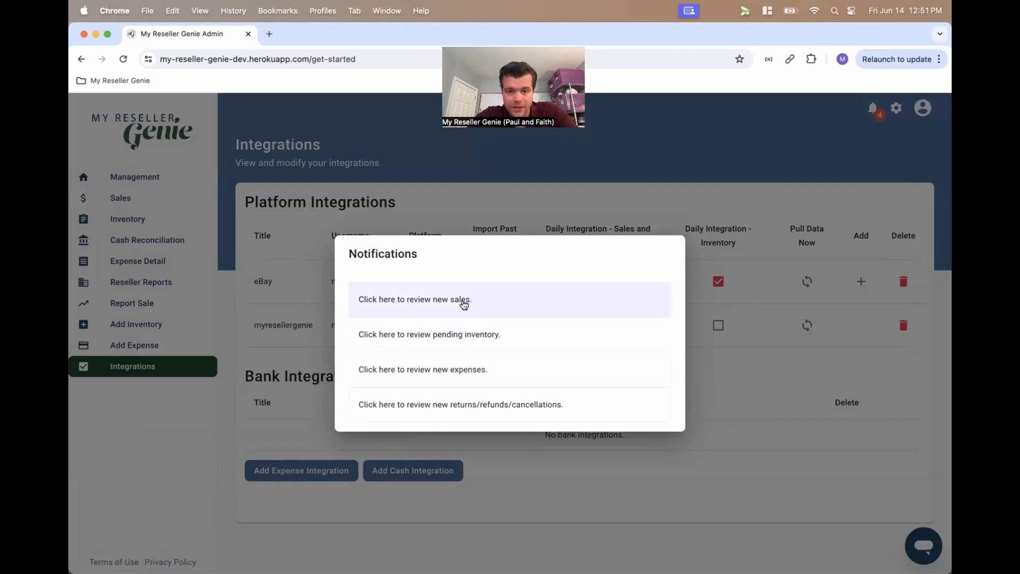
left_click(477, 375)
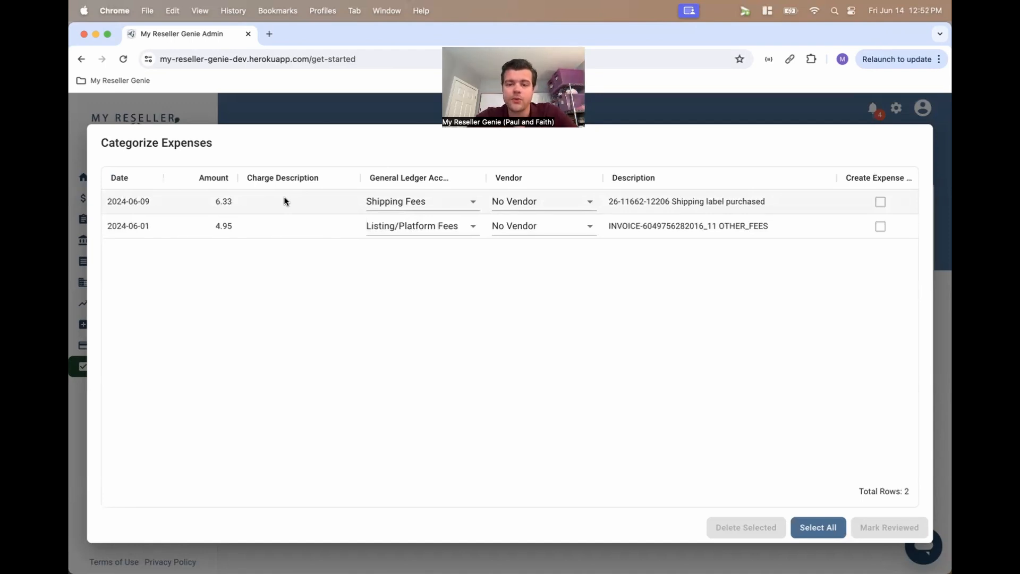
left_click(685, 204)
left_click(691, 230)
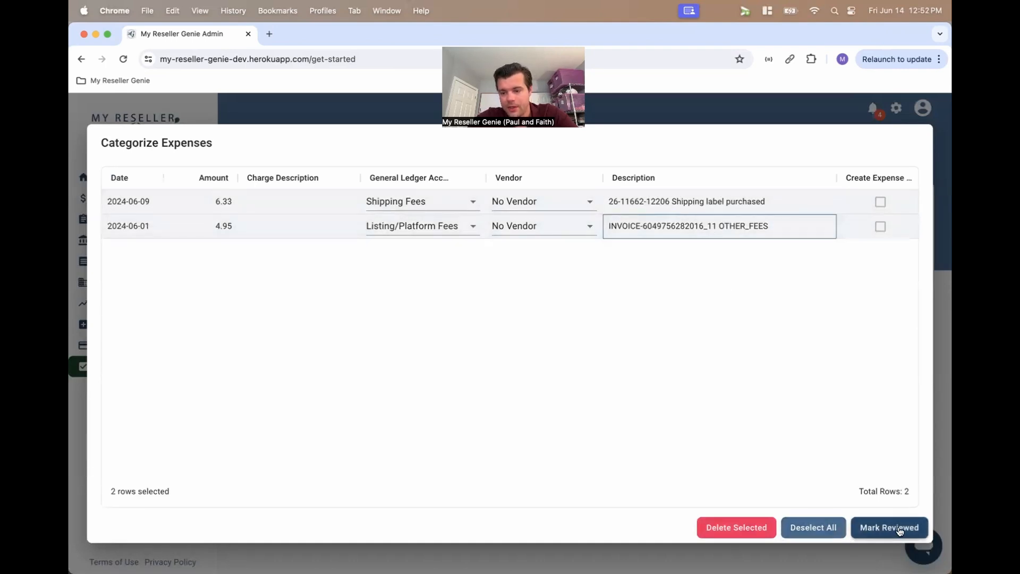
left_click(824, 531)
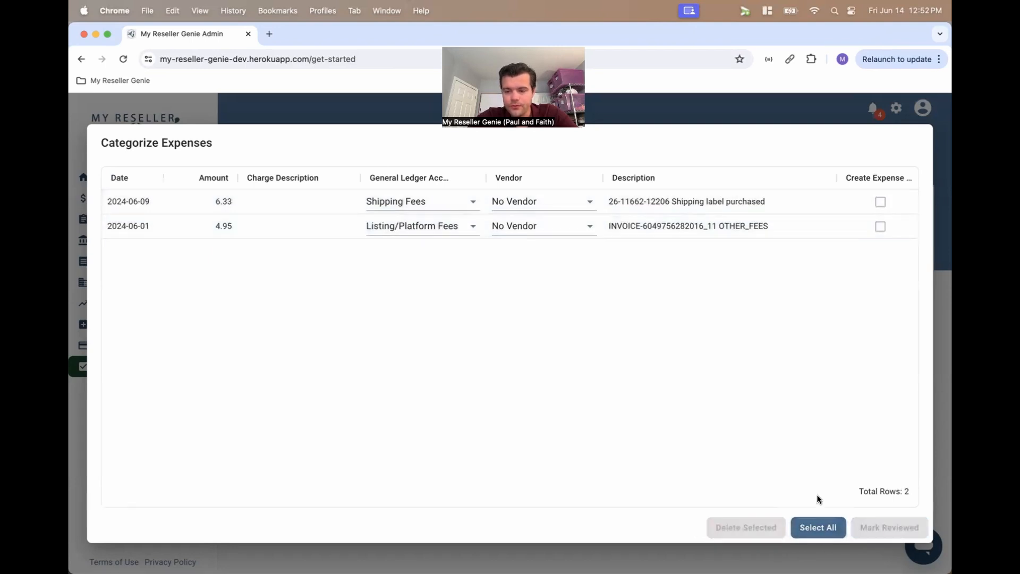
left_click(816, 529)
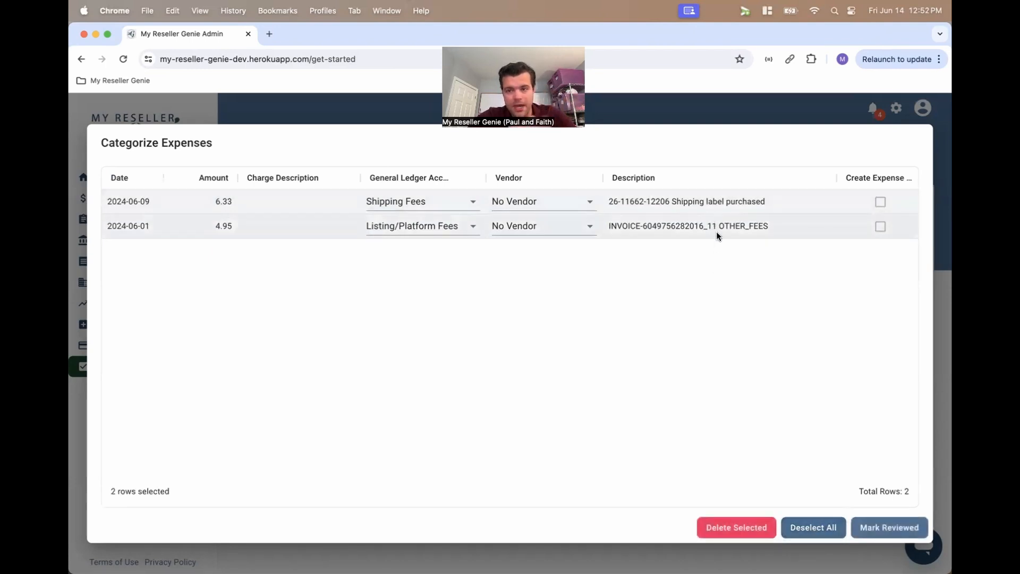
left_click(915, 528)
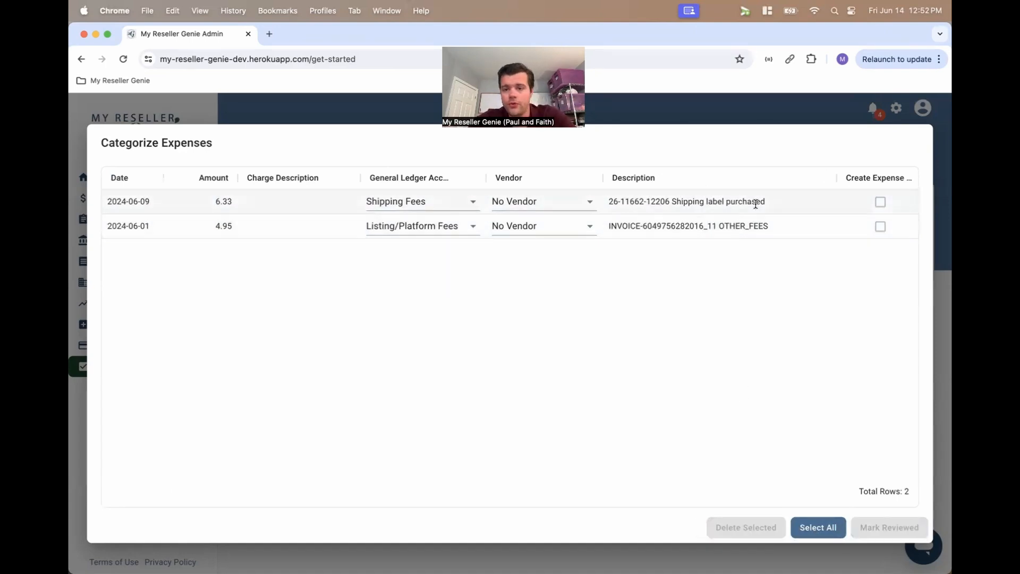
left_click(820, 527)
left_click(883, 529)
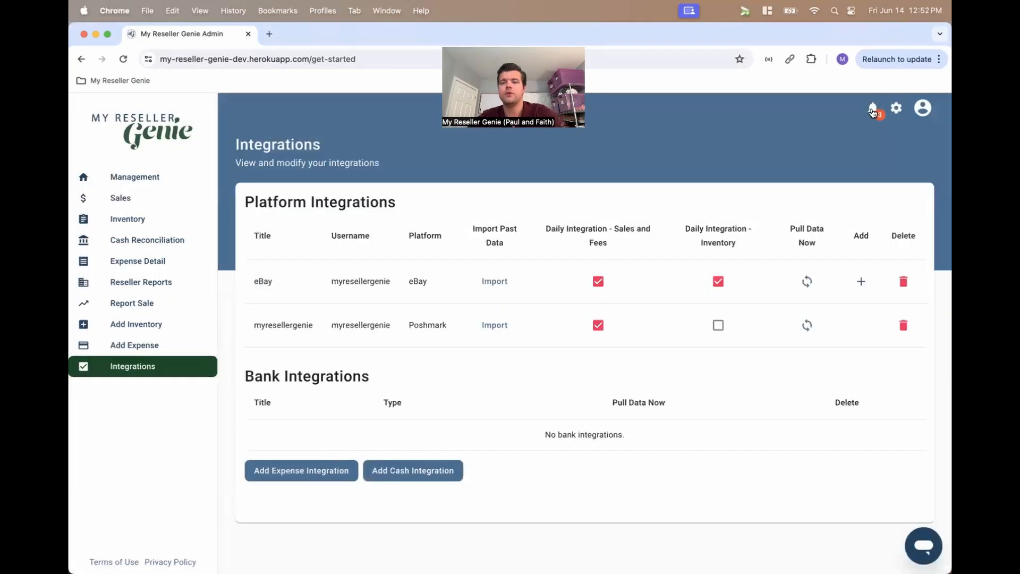
Open the returns/refunds/cancellations review and answer Yes to sale updated and No to item received for the Felt Bayonet refund.
left_click(872, 109)
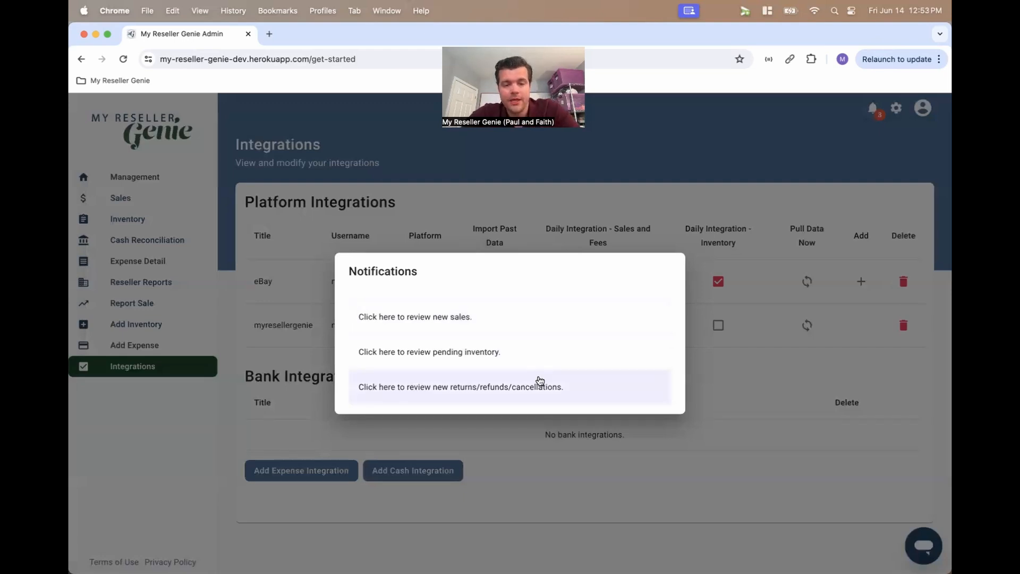
left_click(463, 396)
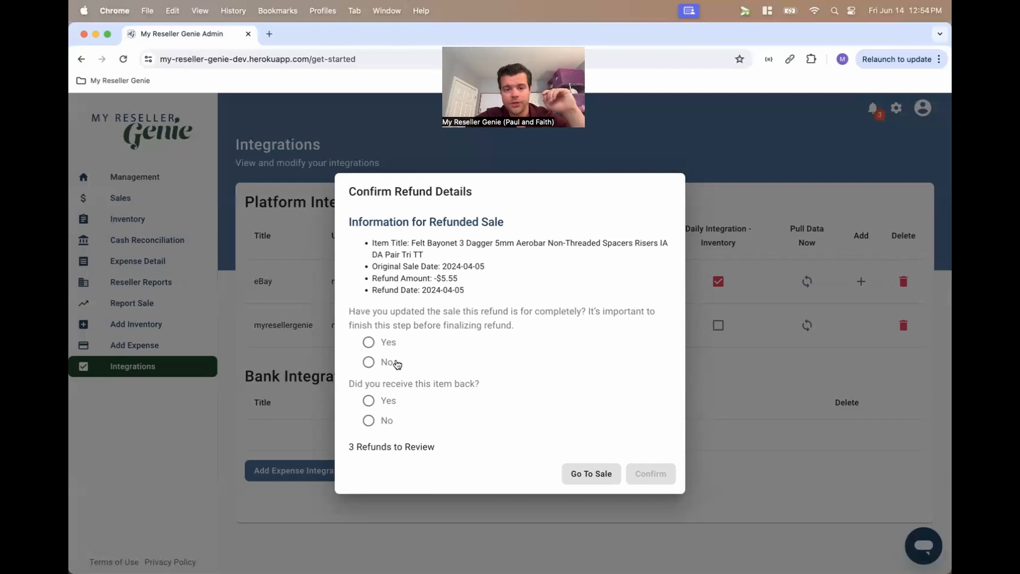
left_click(382, 339)
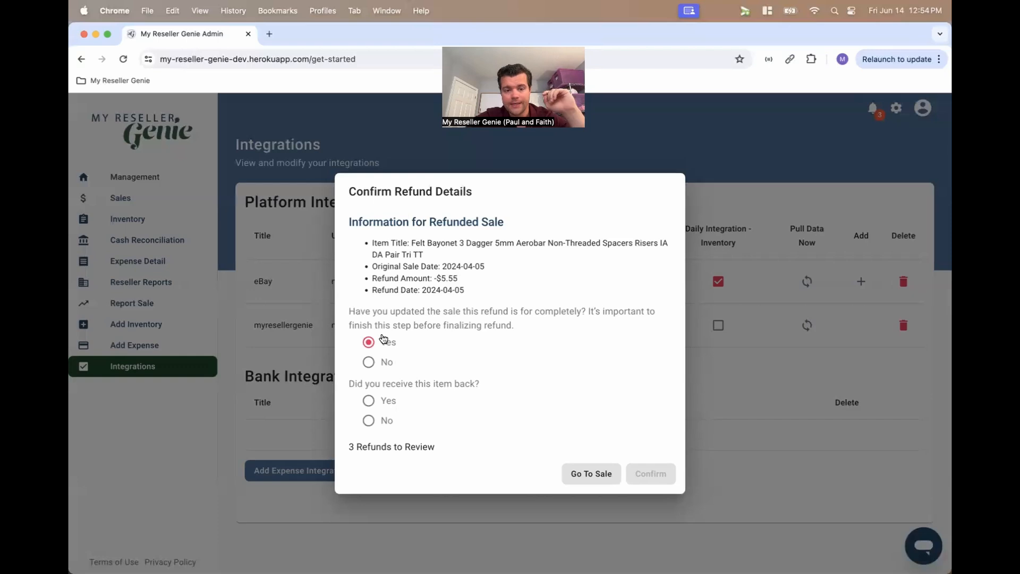
left_click(376, 421)
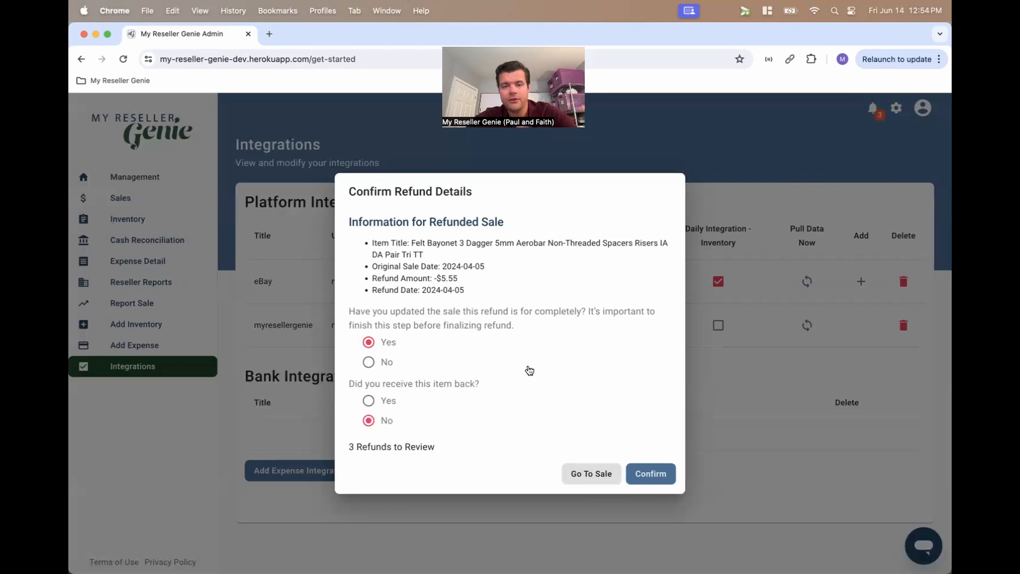
View the sale attached to the Felt Bayonet refund without changing it, and confirm the refund.
left_click(592, 473)
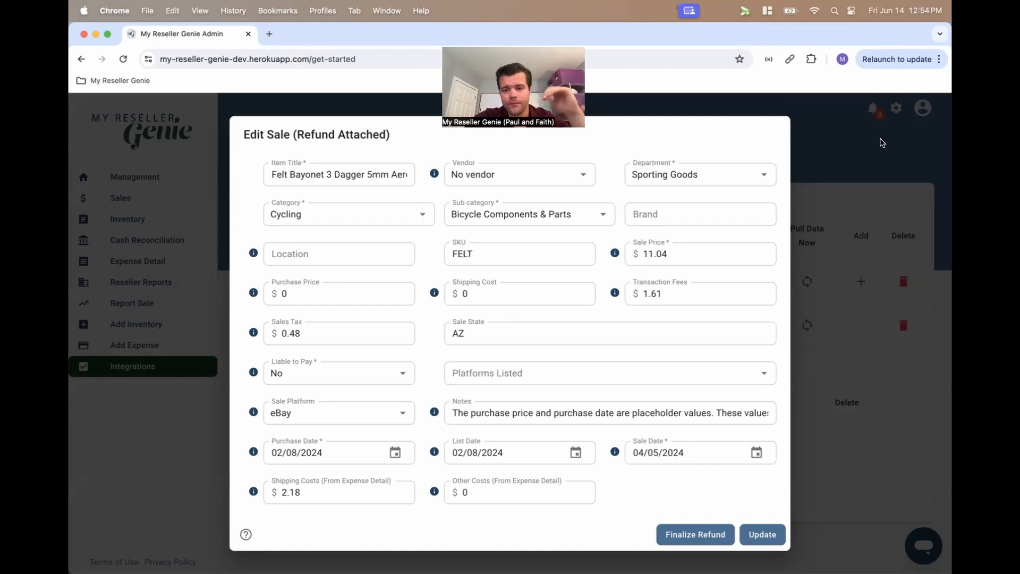
left_click(881, 143)
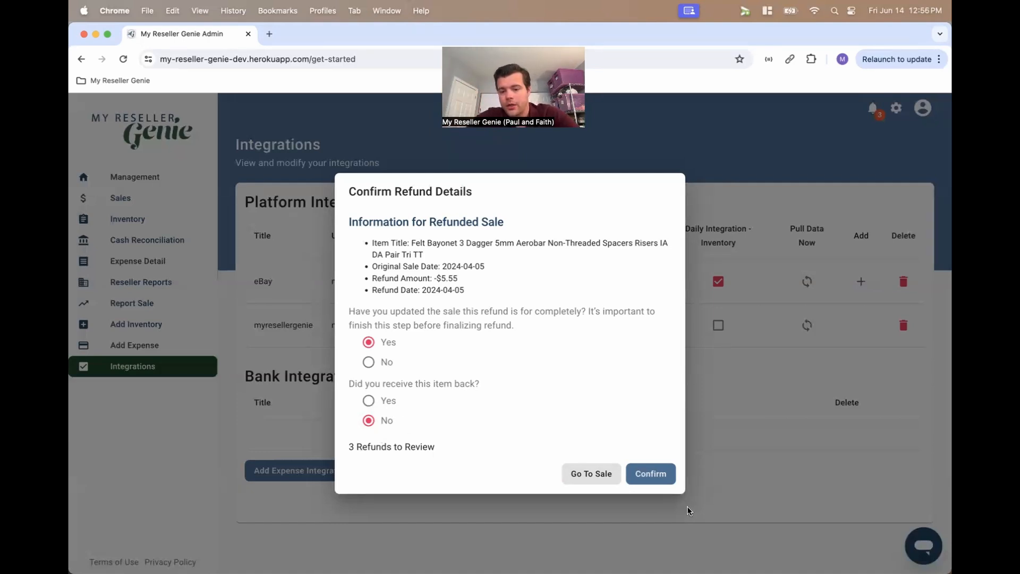
left_click(654, 474)
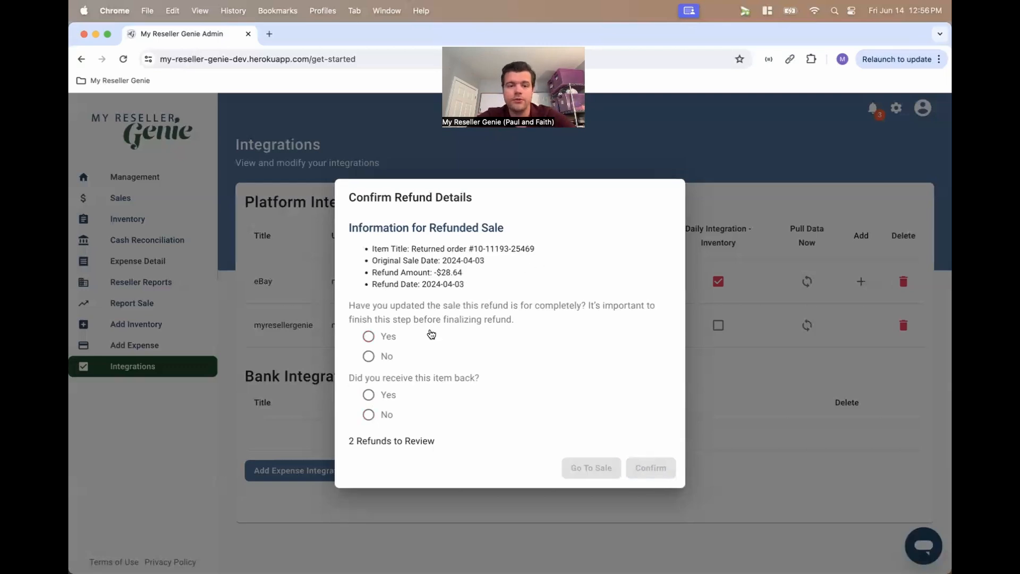
Confirm the two remaining refunds with Yes for sale updated and No for item received, and finish the refund review.
left_click(389, 337)
left_click(387, 415)
left_click(651, 464)
left_click(387, 342)
left_click(387, 421)
left_click(662, 473)
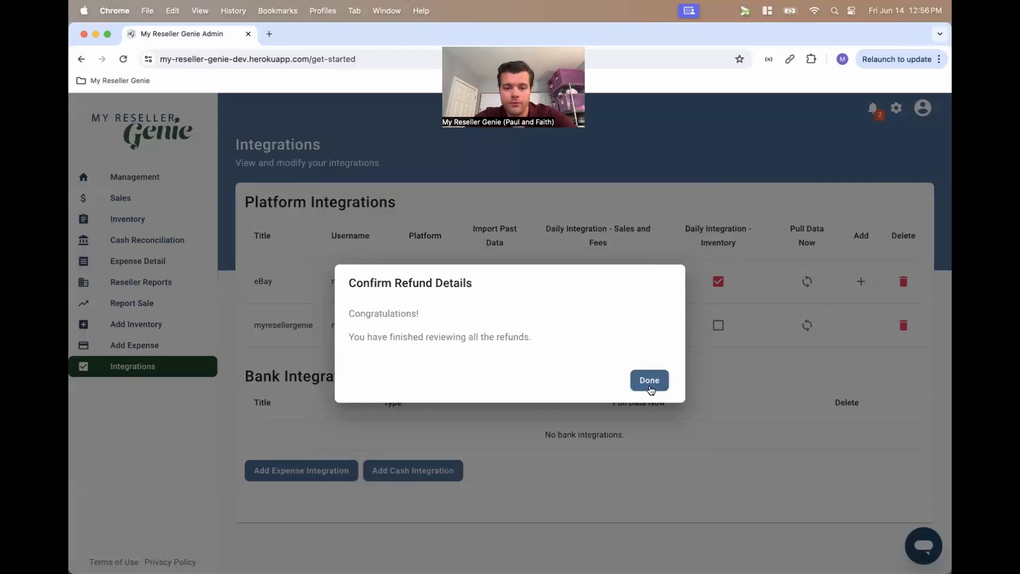
left_click(649, 381)
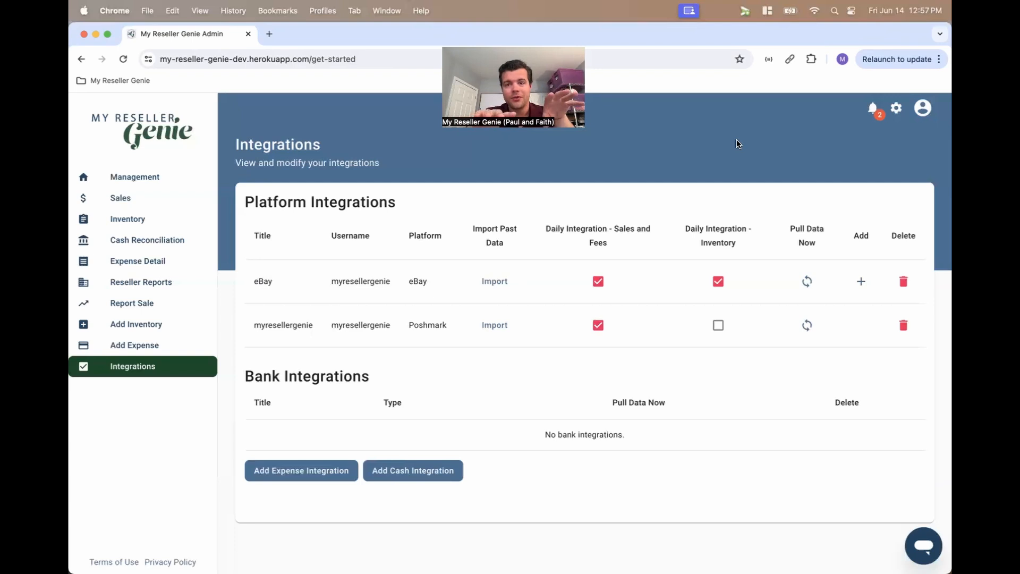
Start an immediate data pull for the Poshmark integration.
left_click(806, 325)
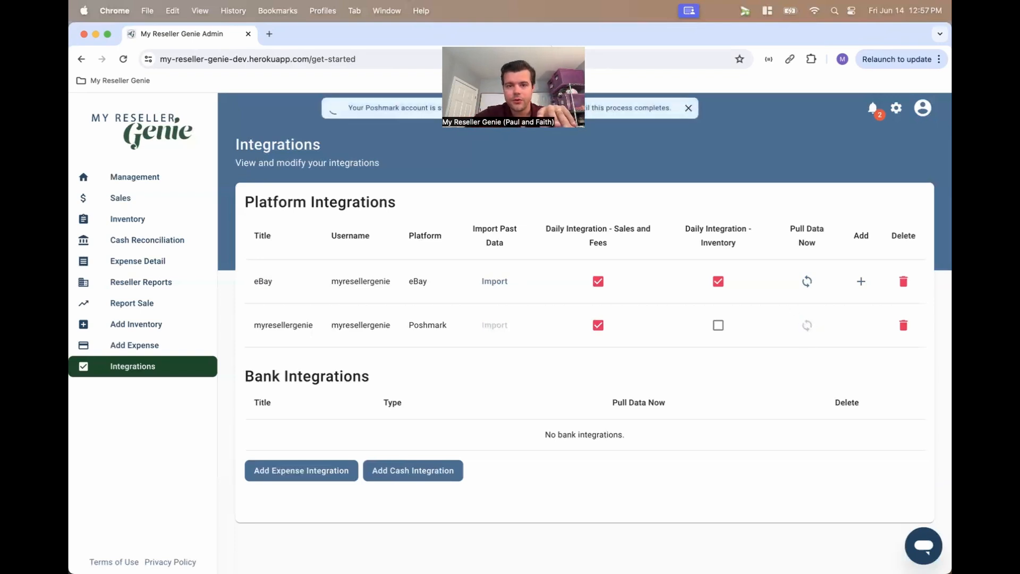